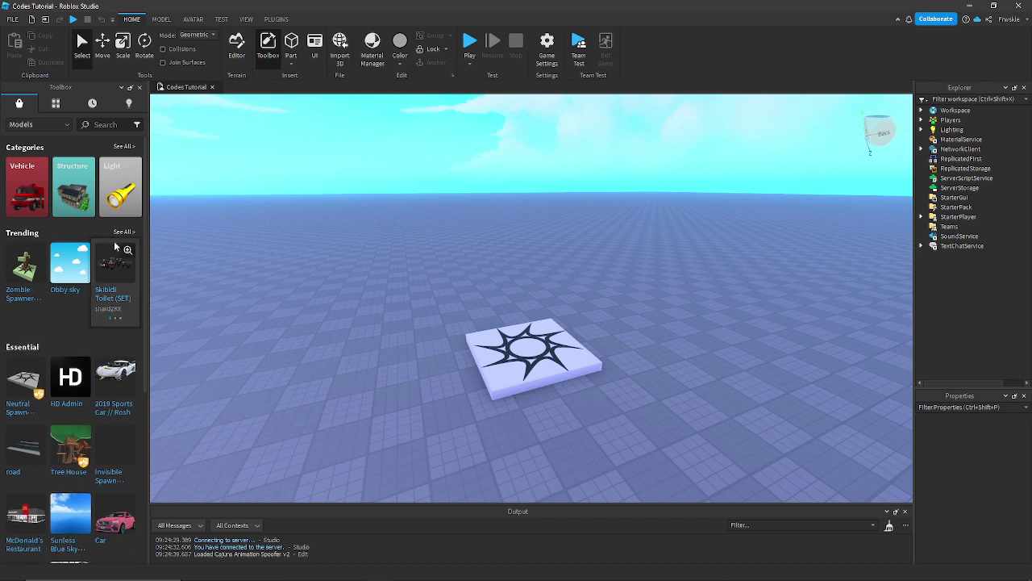
- Insert Fruskle's Code System model from My Models into Workspace, accepting the scripts warning
click(53, 104)
mouse_move(24, 173)
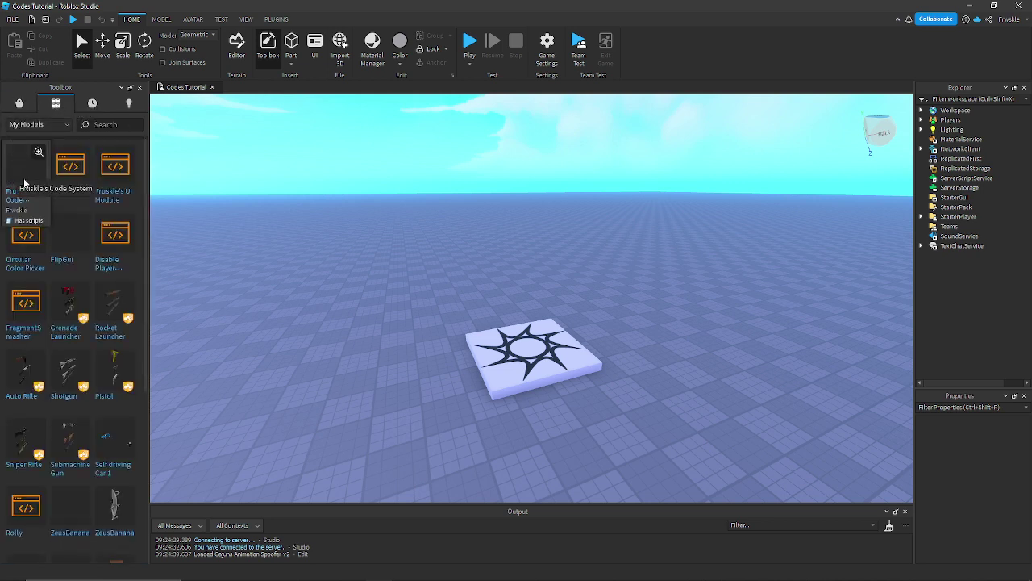
click(24, 184)
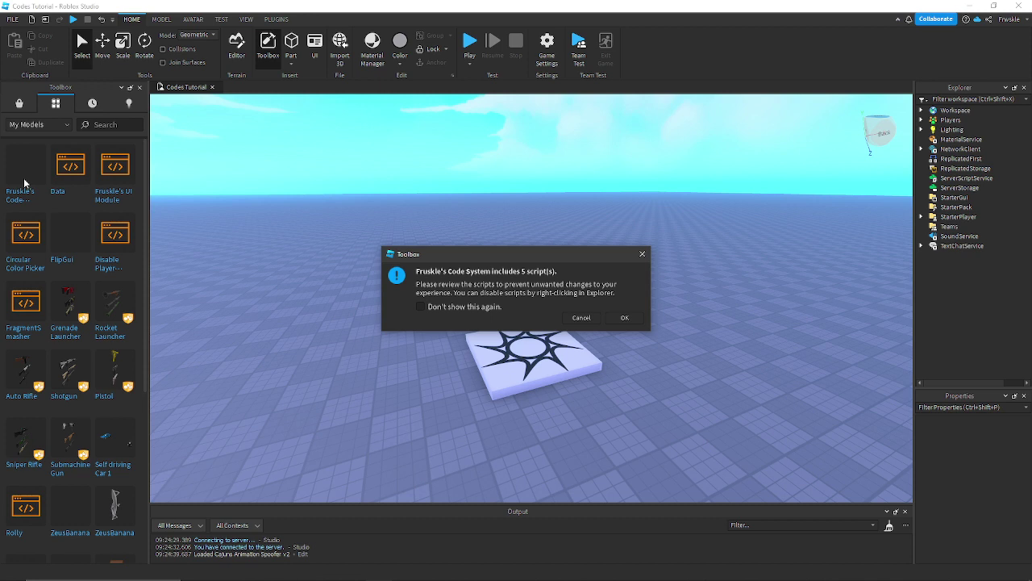
click(625, 317)
- Expand the Code System model and move its Lighting group into Lighting
click(30, 108)
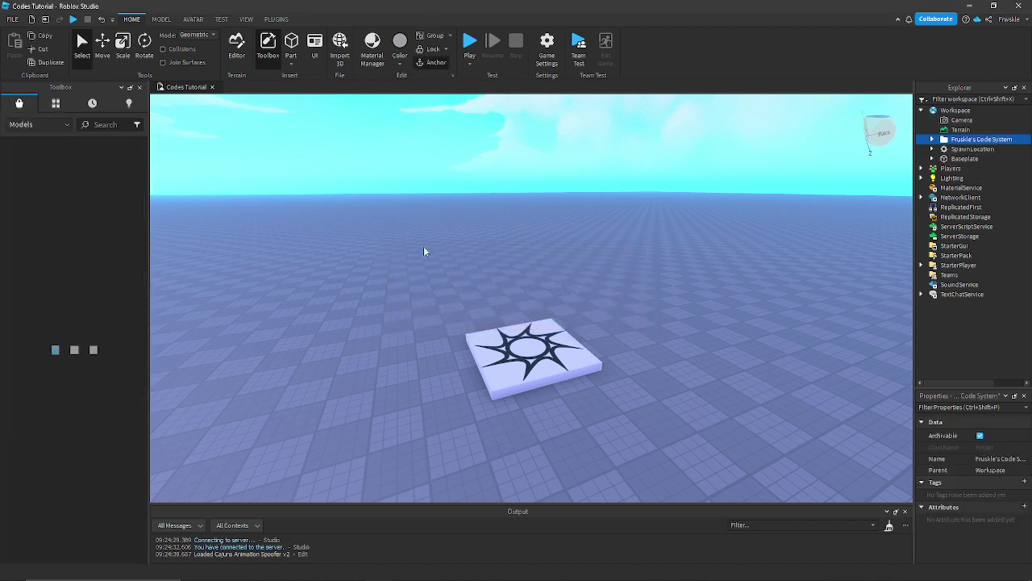
click(625, 255)
click(933, 140)
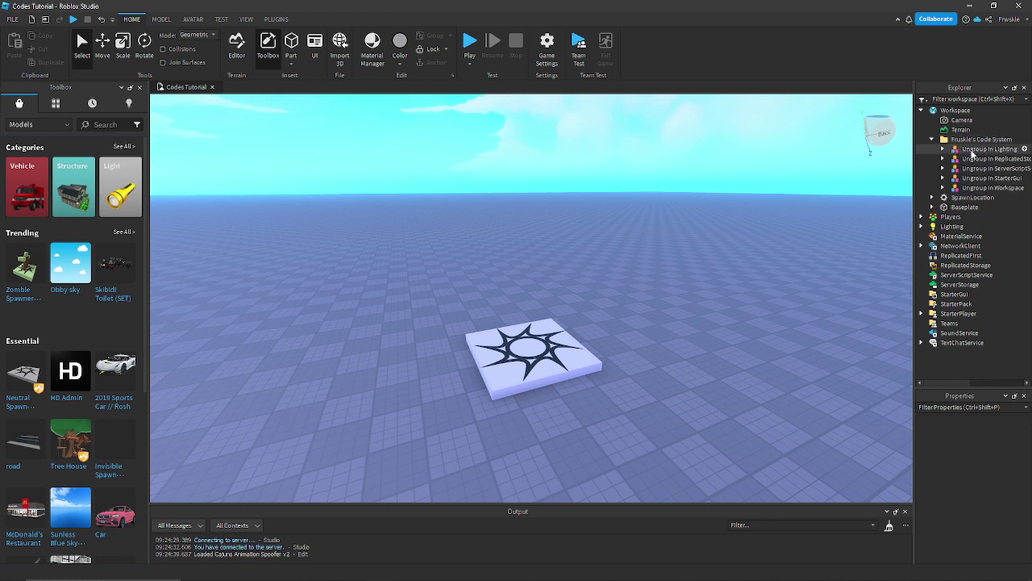
click(975, 149)
mouse_move(973, 151)
mouse_down()
mouse_move(968, 212)
mouse_move(977, 237)
mouse_move(967, 261)
mouse_move(957, 233)
mouse_up()
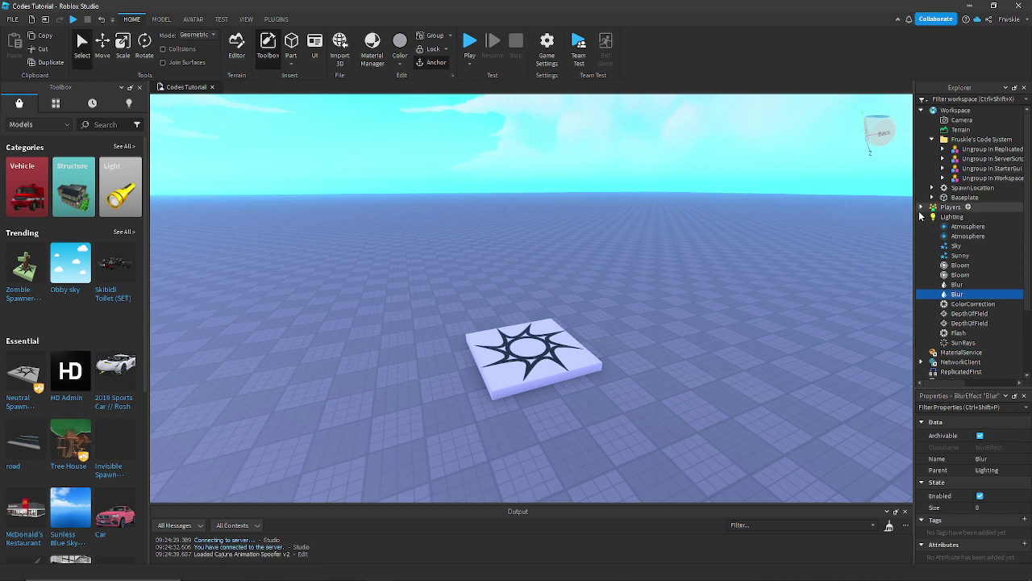
click(921, 216)
- Move the ReplicatedStorage and ServerScriptService groups into their services and ungroup them
click(976, 150)
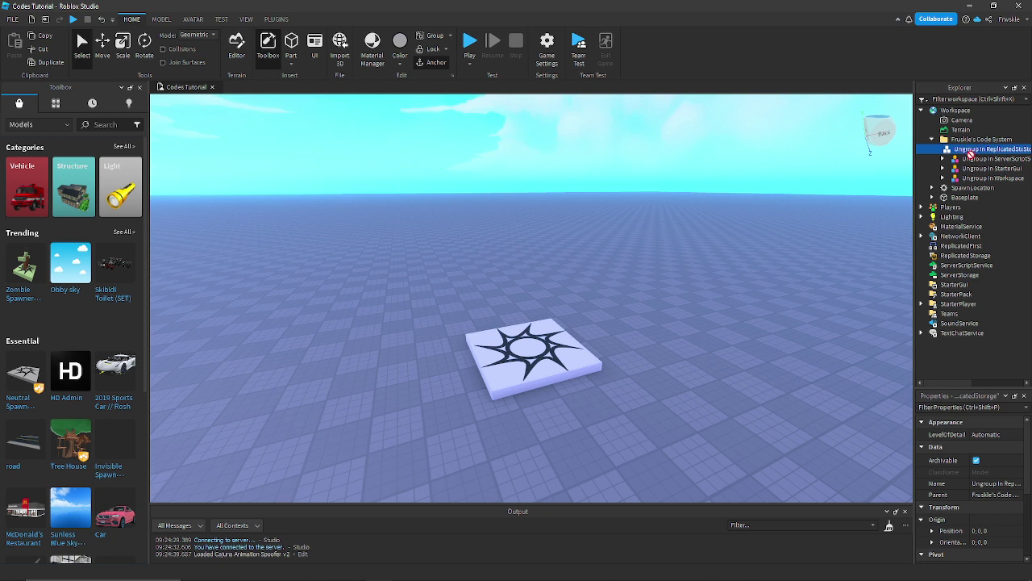
mouse_move(976, 156)
mouse_down()
mouse_move(988, 205)
mouse_move(976, 255)
mouse_up()
mouse_move(966, 254)
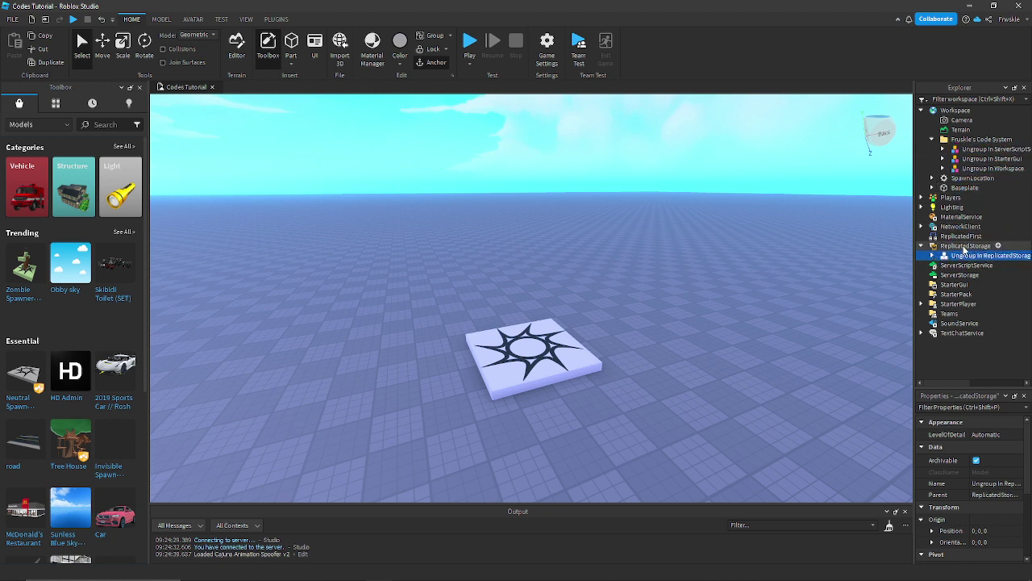
key(ctrl+u)
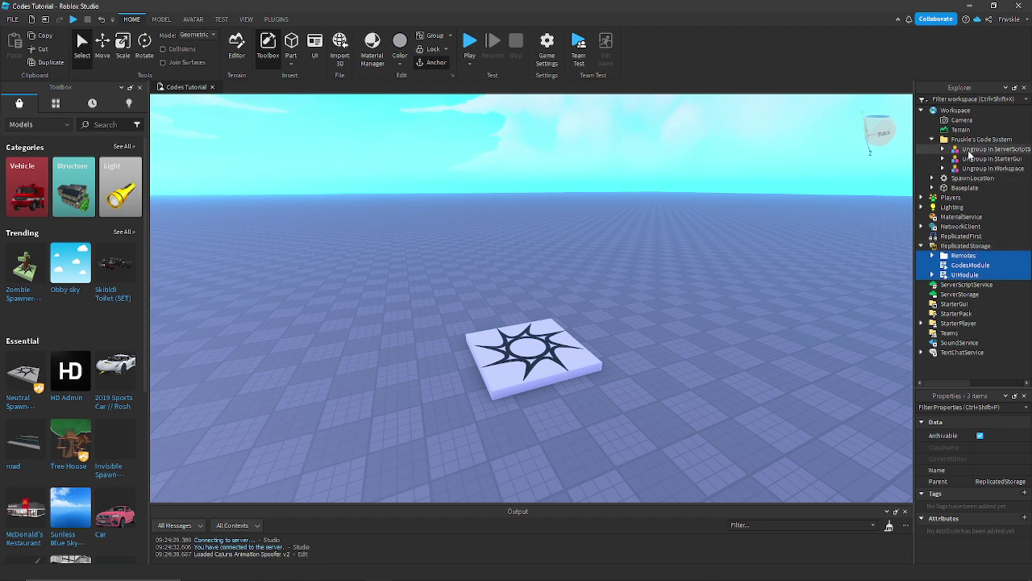
click(982, 151)
drag(982, 151, 972, 284)
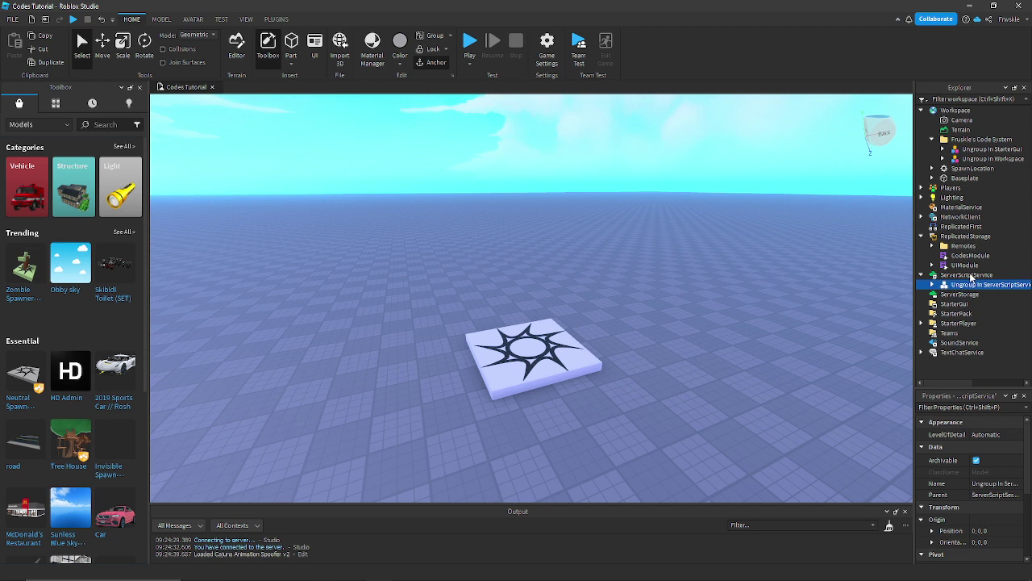
key(ctrl+u)
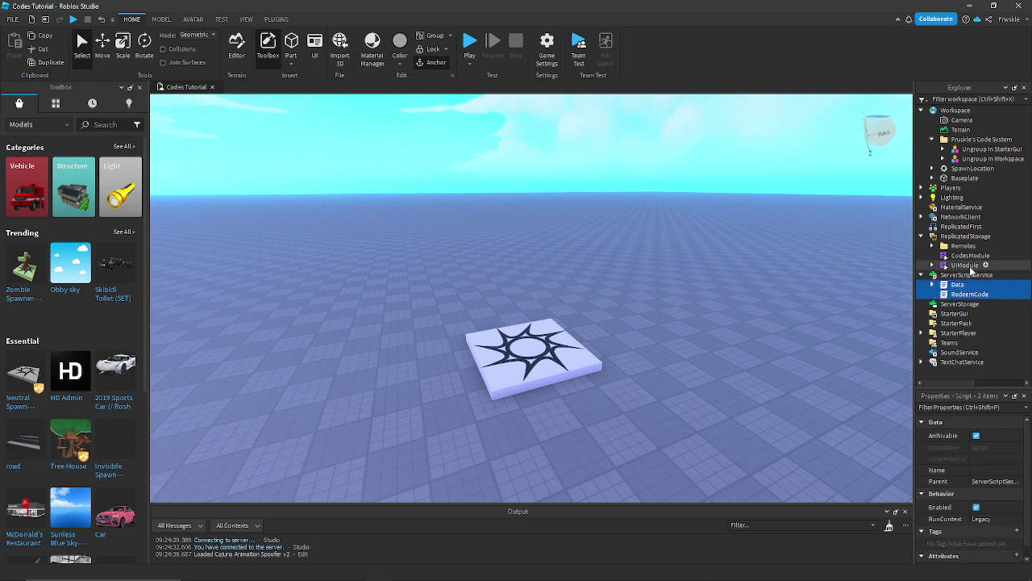
- Move the StarterGui and Workspace groups into their services and ungroup them
click(978, 150)
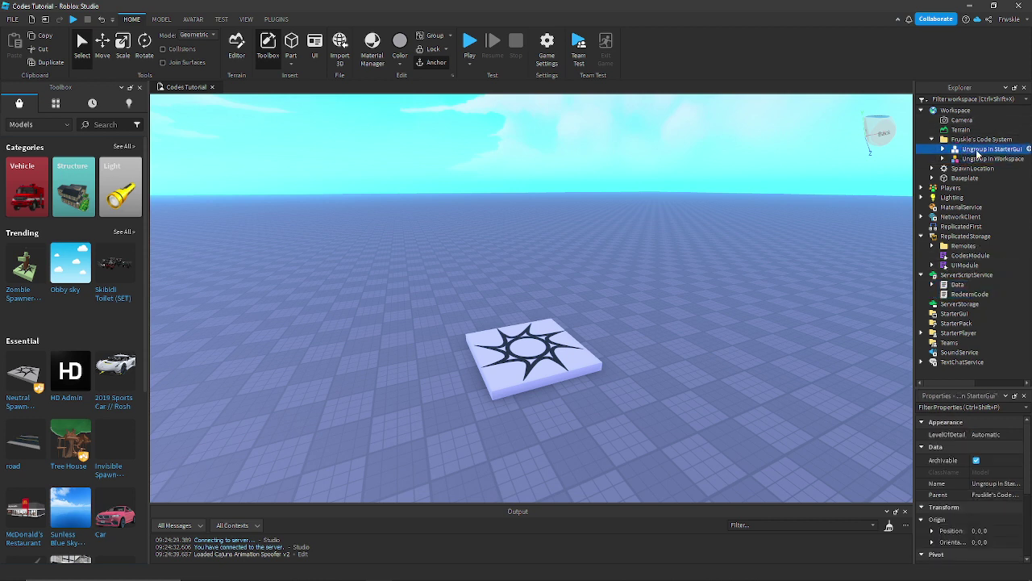
mouse_move(977, 153)
mouse_down()
mouse_move(980, 318)
mouse_move(991, 316)
mouse_up()
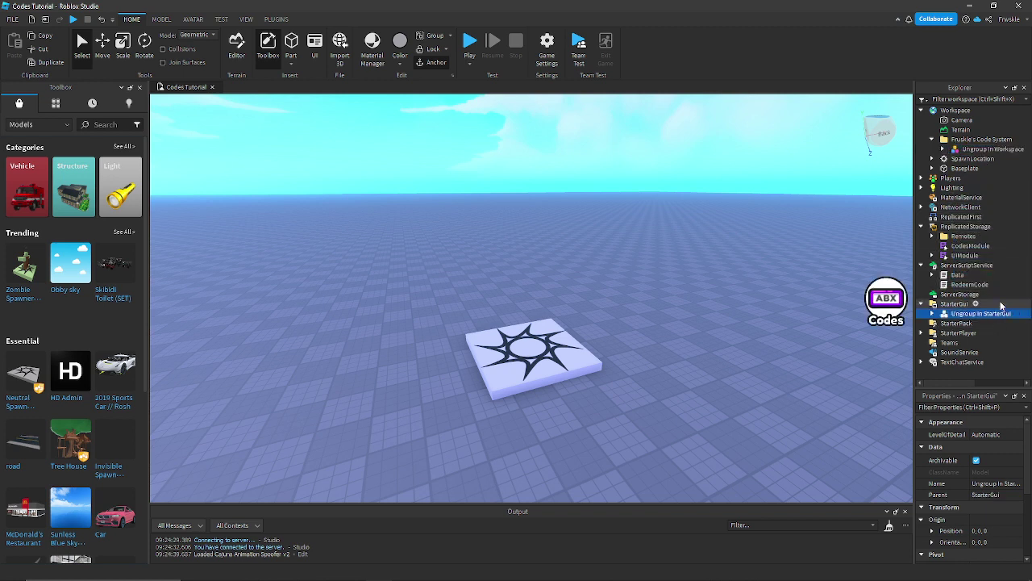
key(ctrl+u)
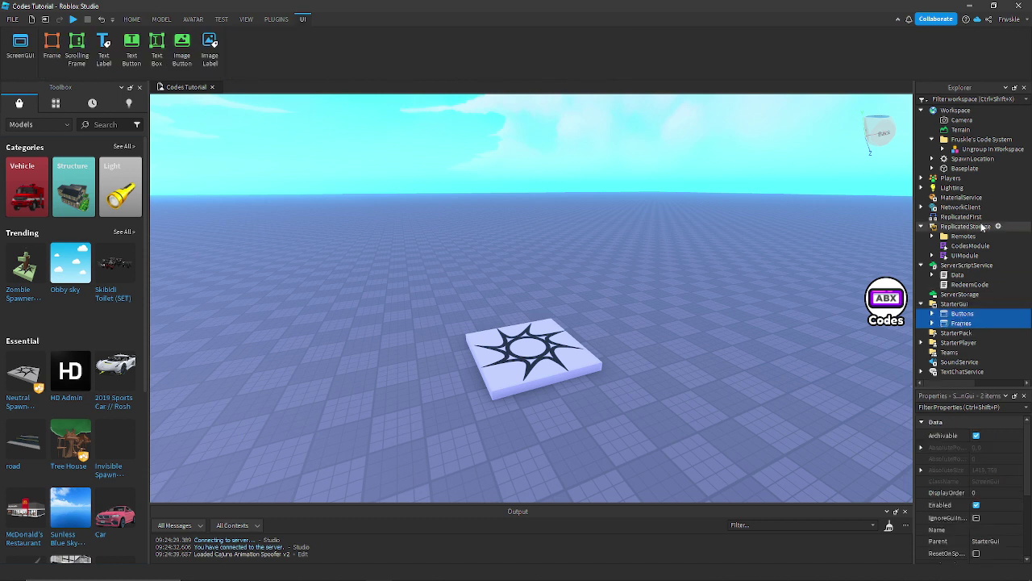
click(972, 149)
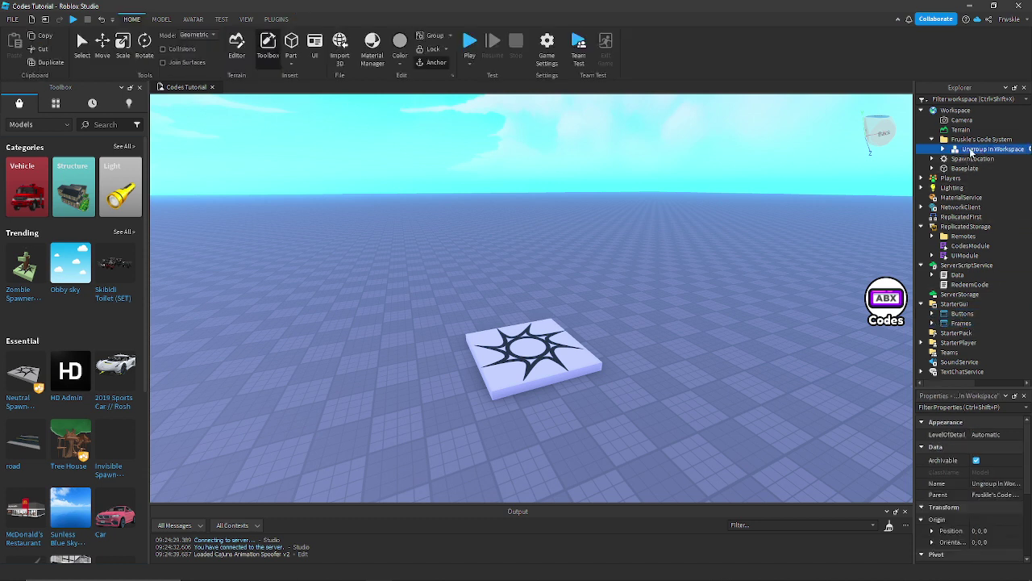
drag(971, 152, 948, 113)
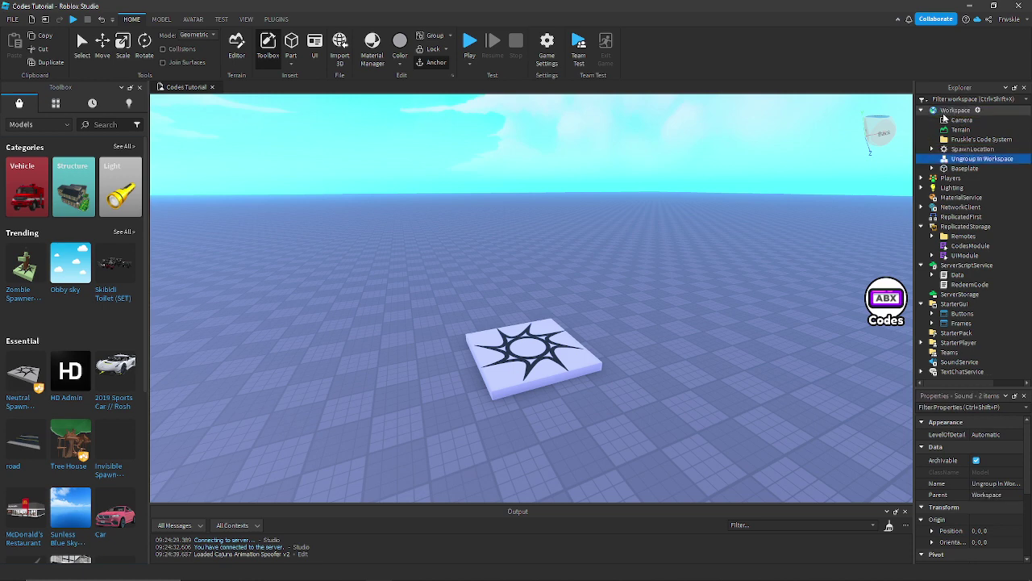
key(ctrl+u)
- Delete the empty Code System folder and select the CodesModule script
click(967, 149)
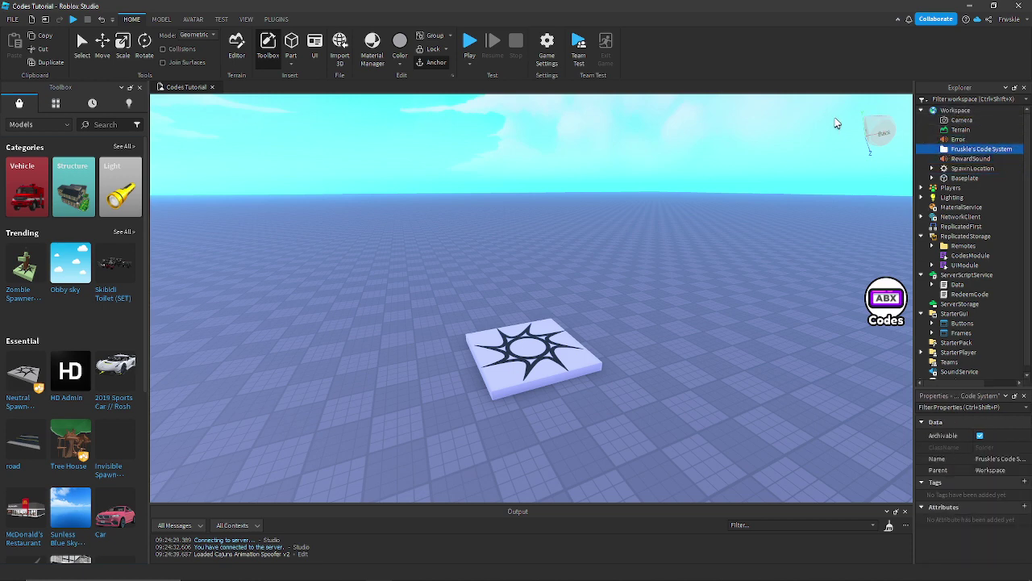
key(Delete)
right_drag(696, 248, 695, 266)
click(970, 246)
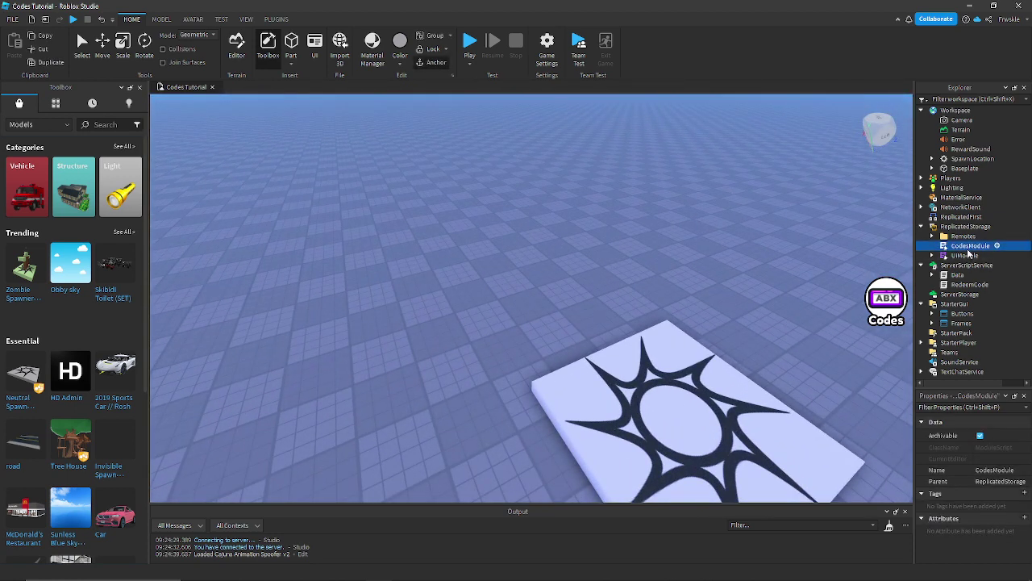
double_click(970, 246)
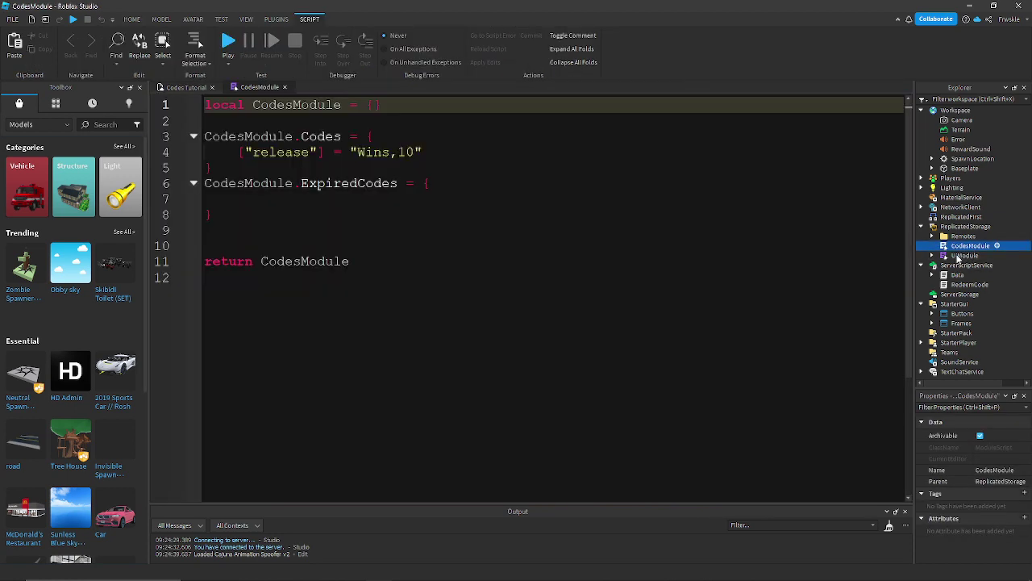
click(210, 276)
drag(349, 260, 209, 245)
click(209, 198)
click(323, 151)
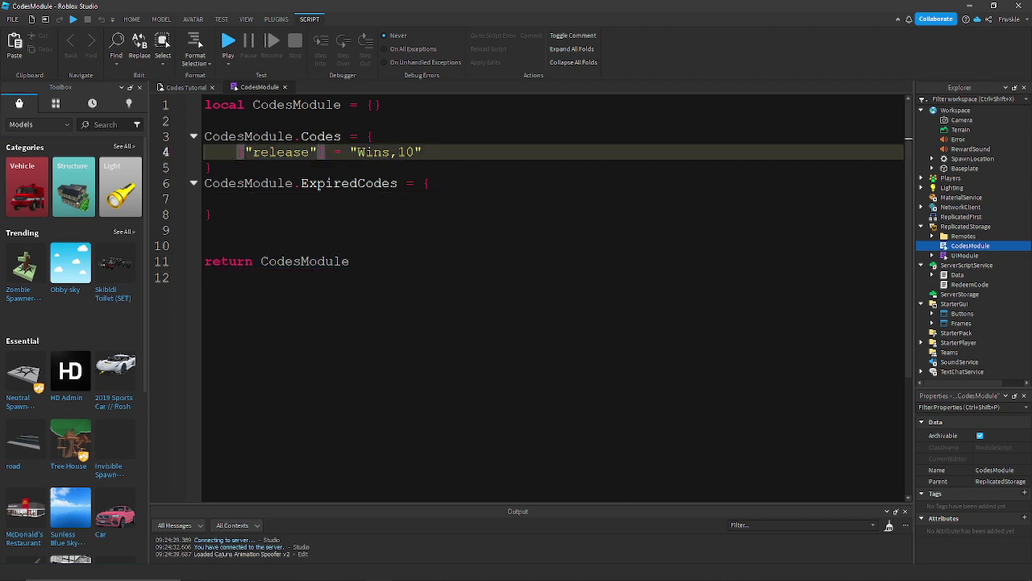
triple_click(322, 151)
click(486, 154)
click(419, 198)
triple_click(419, 152)
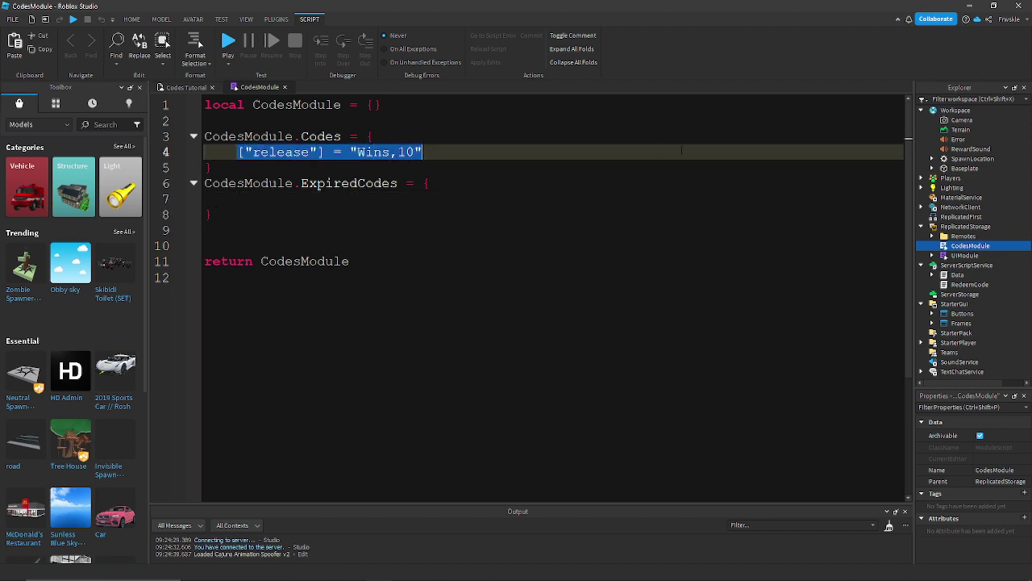
click(539, 155)
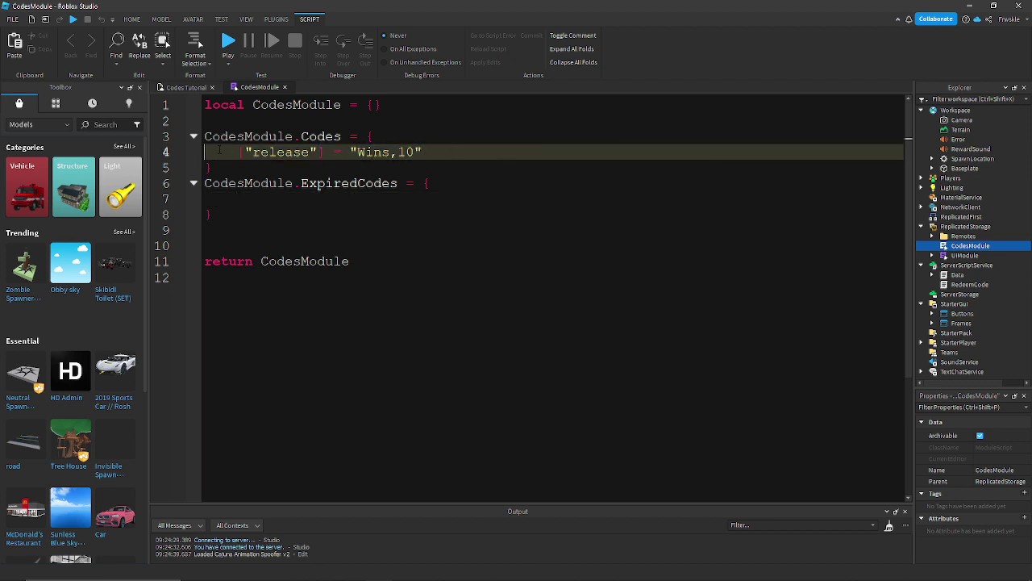
drag(234, 151, 424, 152)
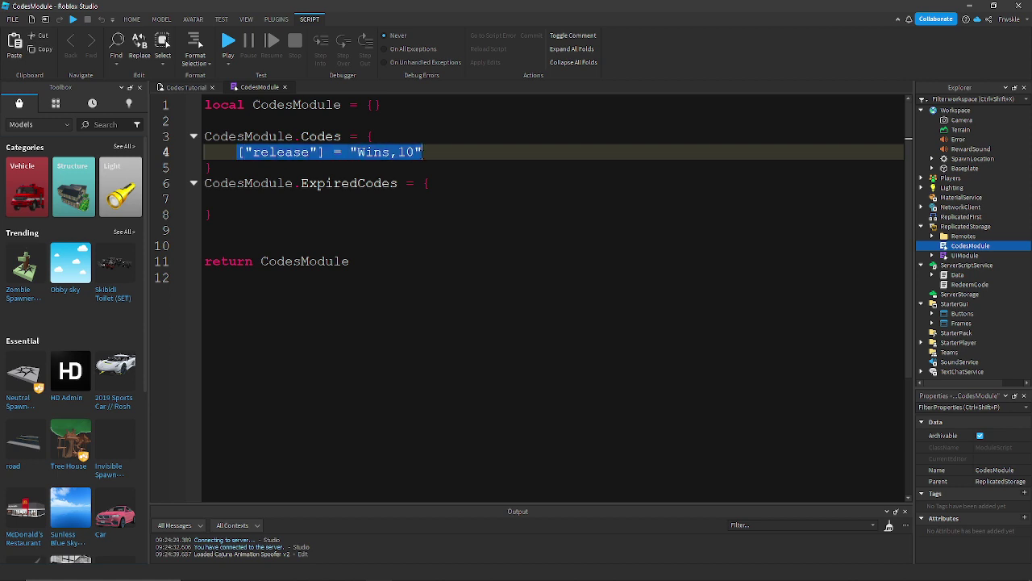
click(386, 152)
double_click(373, 152)
key(Right)
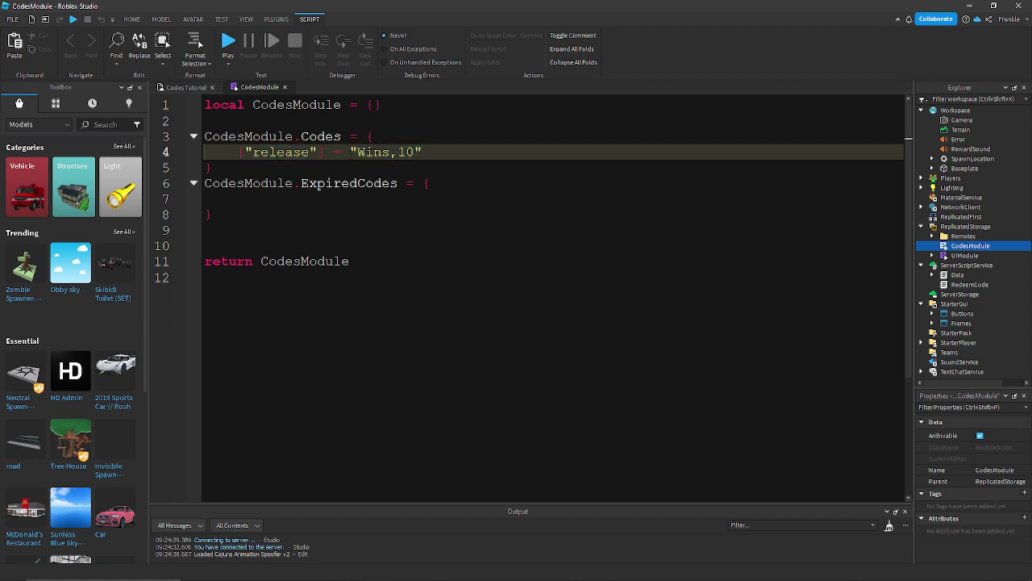
key(ctrl+shift+Right)
key(Left)
double_click(375, 151)
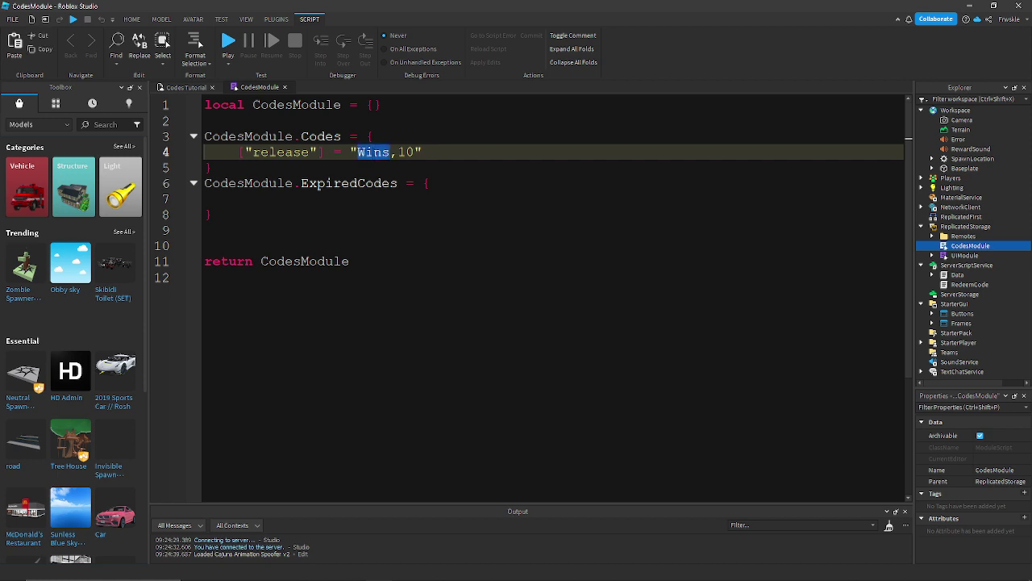
click(374, 151)
double_click(406, 151)
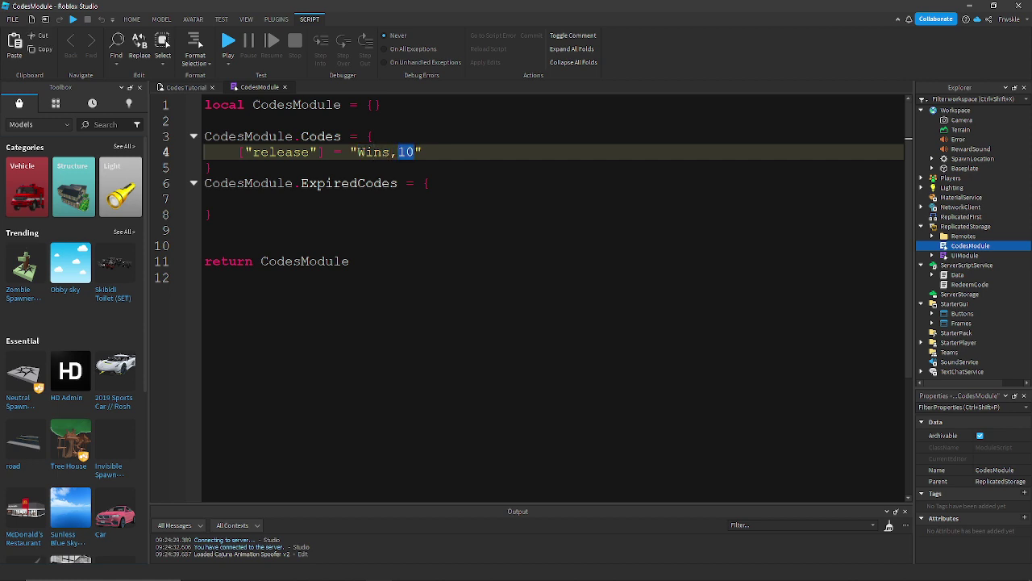
click(405, 152)
double_click(406, 152)
click(406, 151)
double_click(379, 151)
click(379, 152)
triple_click(374, 151)
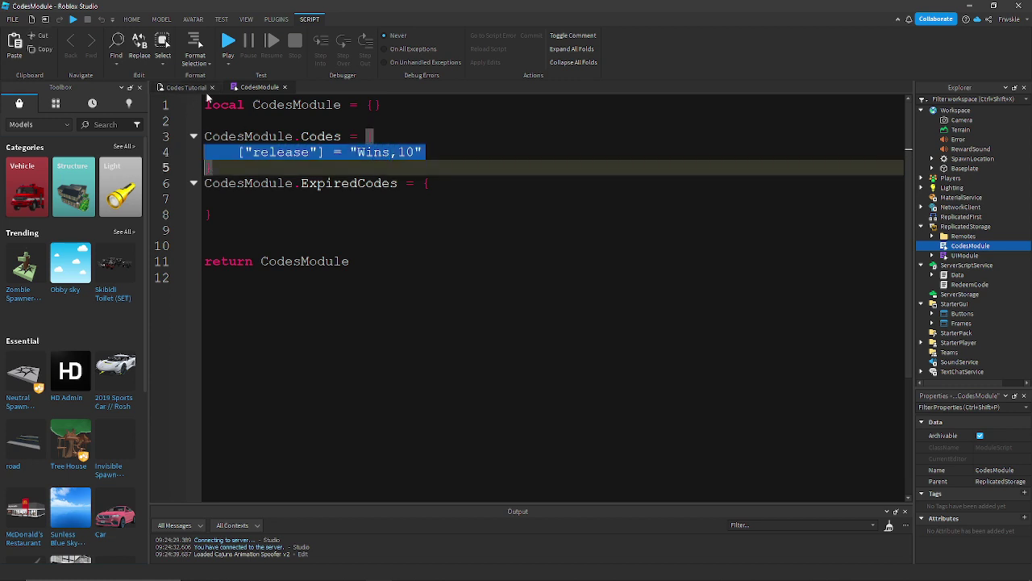
- Expand ServerScriptService's Data script and its leaderstats to show Money and Wins
click(213, 214)
click(933, 275)
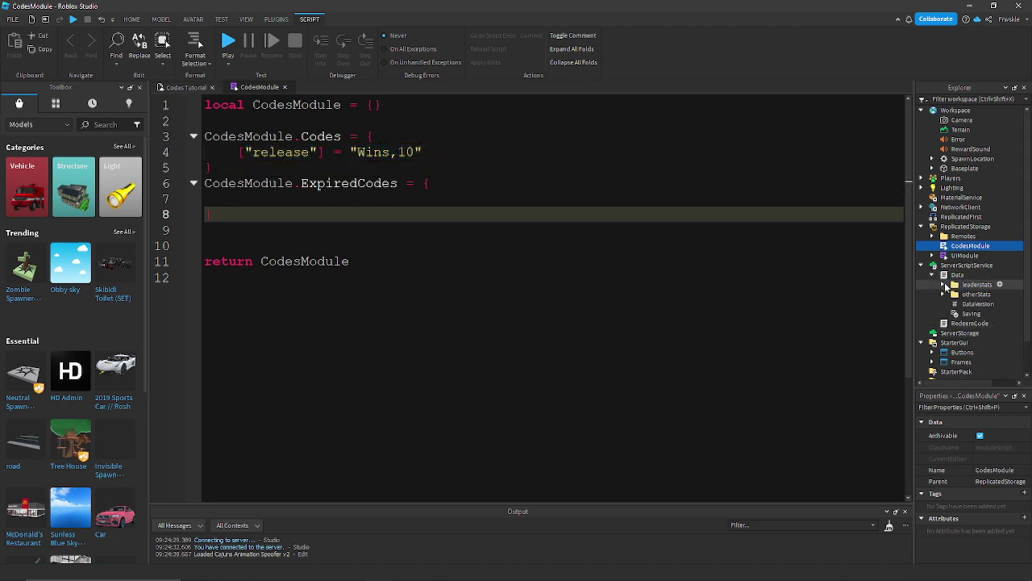
click(944, 284)
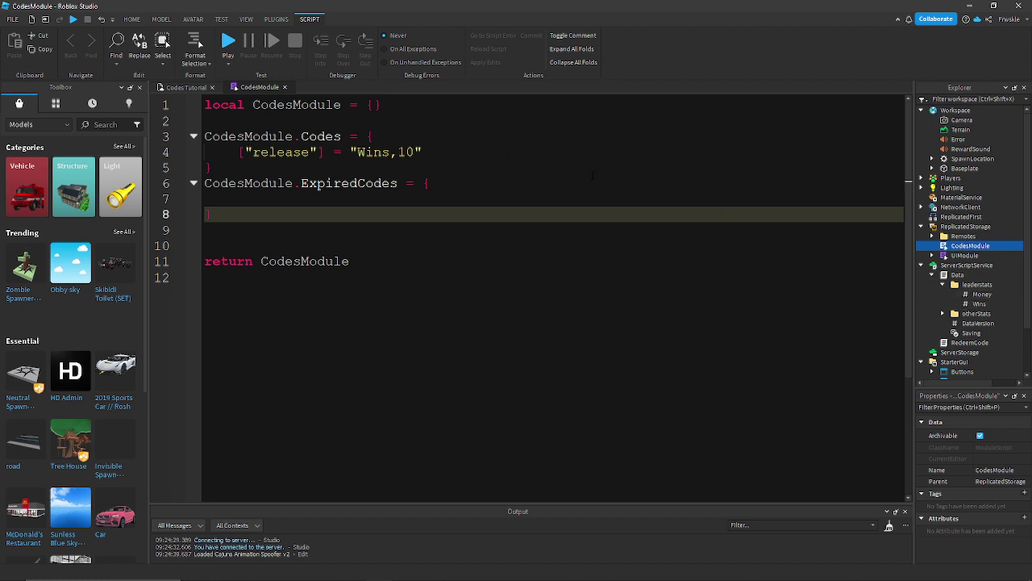
click(425, 151)
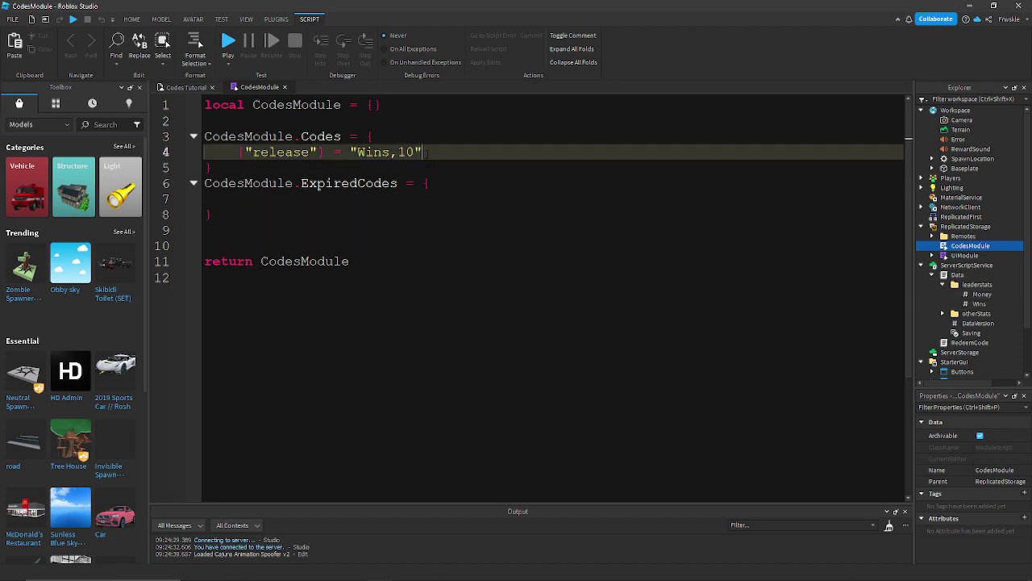
- Duplicate the release code entry onto a new line in CodesModule
text(,)
key(Return)
drag(430, 152, 253, 152)
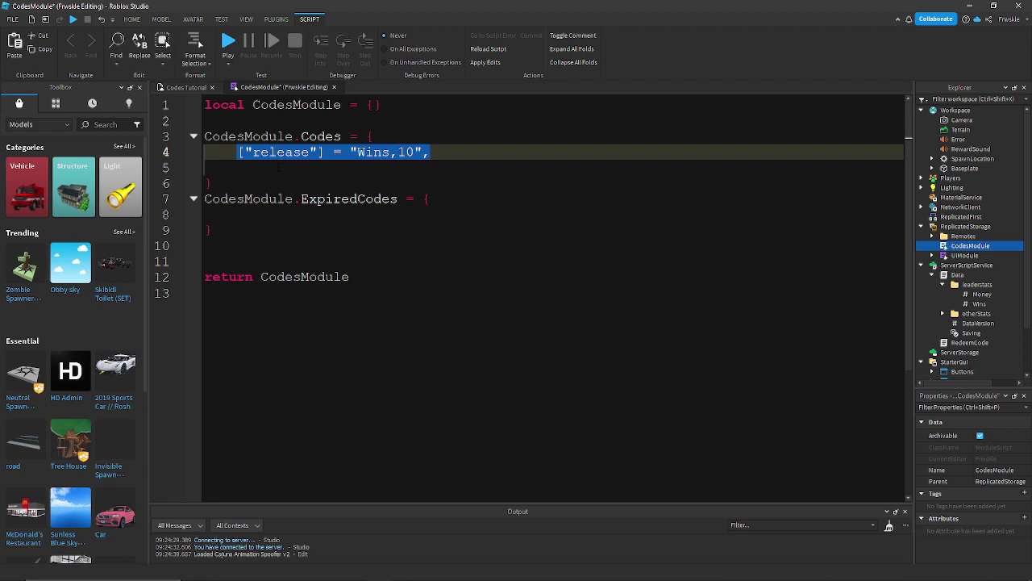
key(ctrl+c)
click(279, 167)
key(ctrl+v)
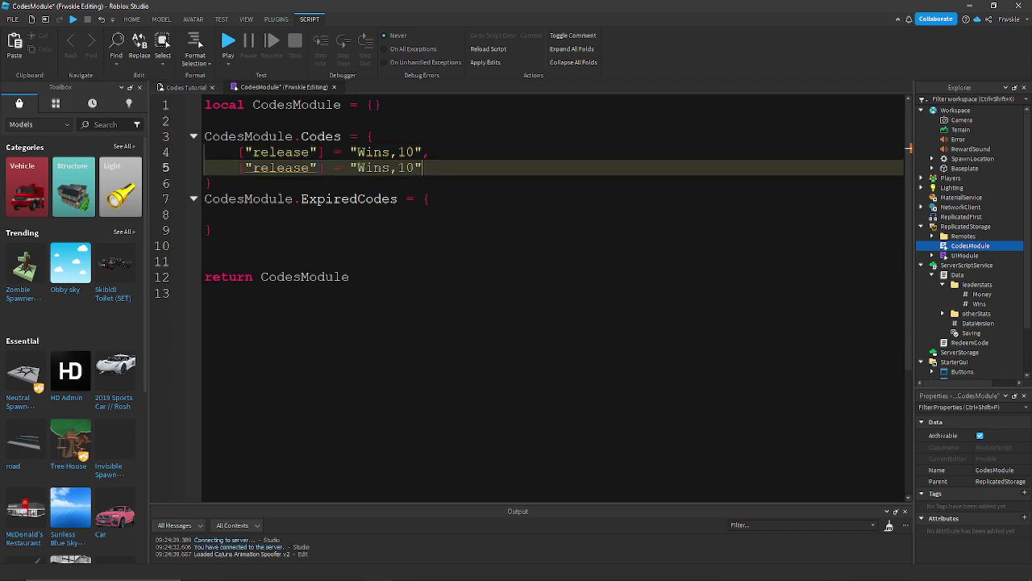
- Rename the duplicate code to 'fruskleisthebest' and change its reward from Wins to Money
double_click(279, 167)
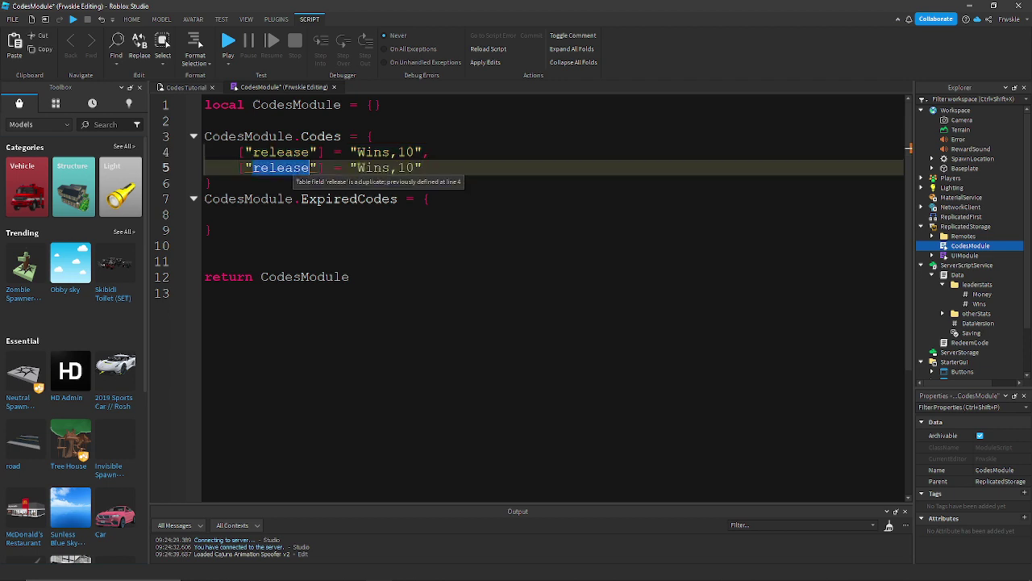
text(frusk)
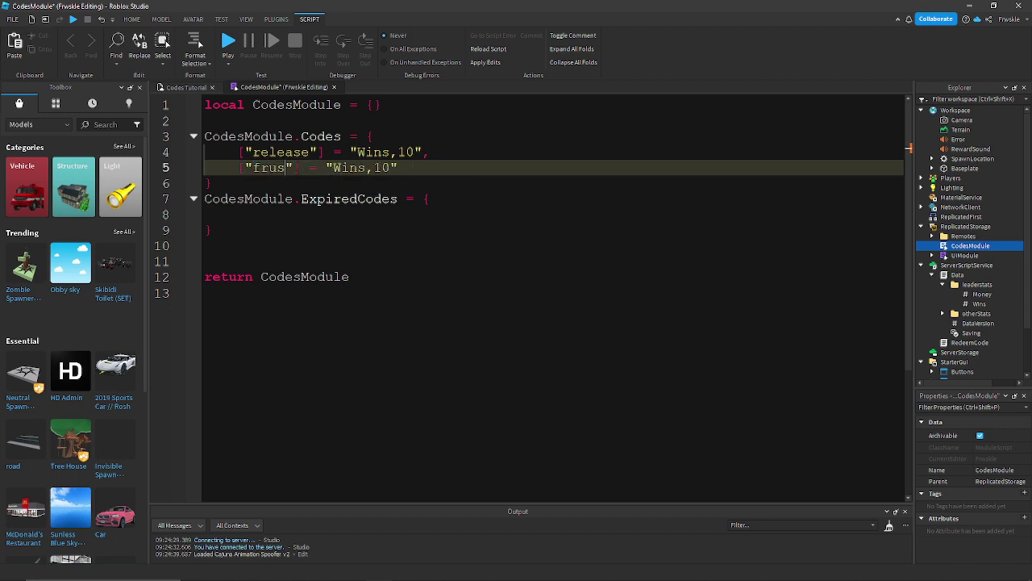
text(leistheb)
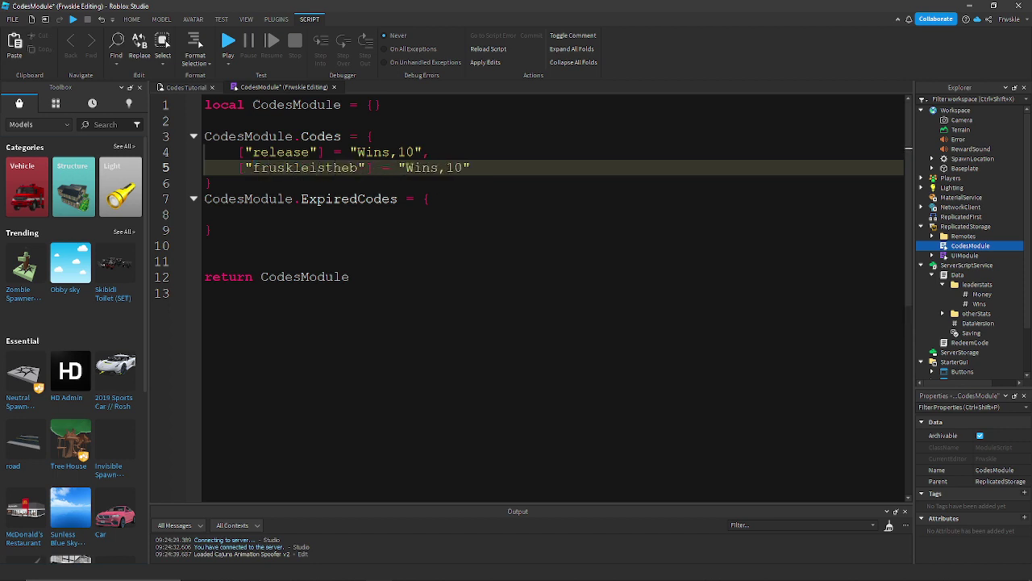
text(est)
double_click(445, 168)
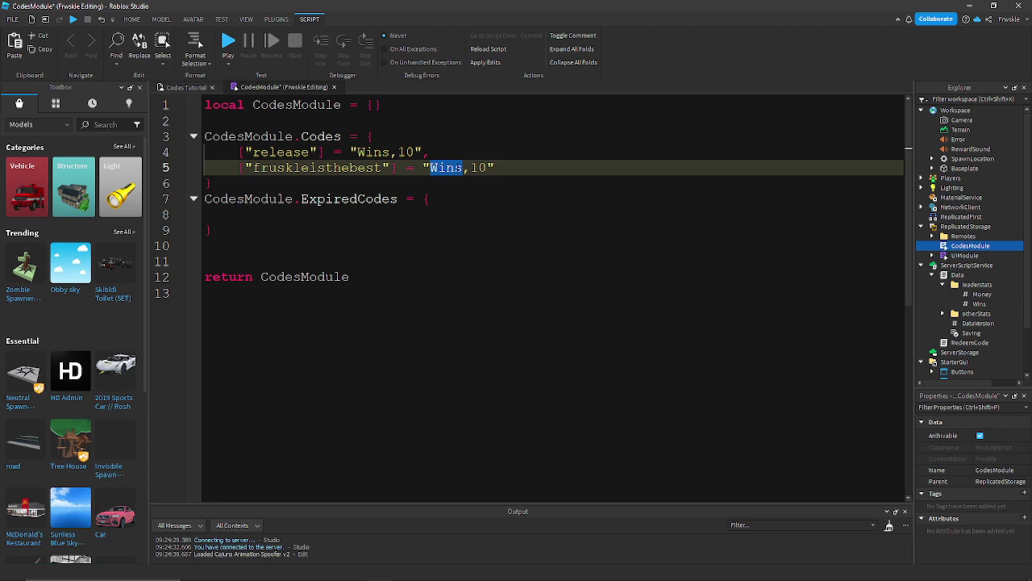
text(Money)
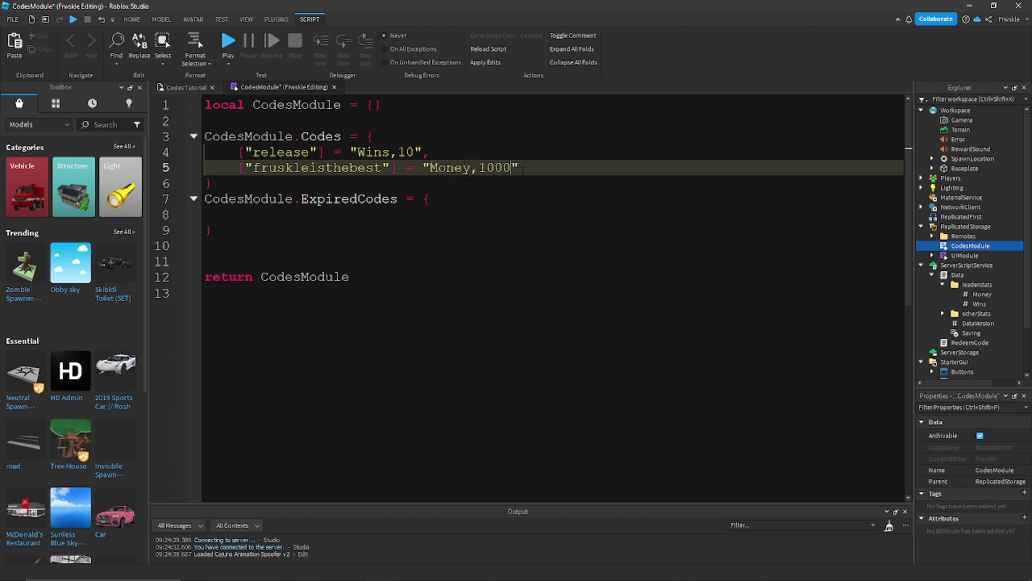
key(Down)
key(Down)
key(Down)
key(Down)
key(Down)
key(Down)
key(Down)
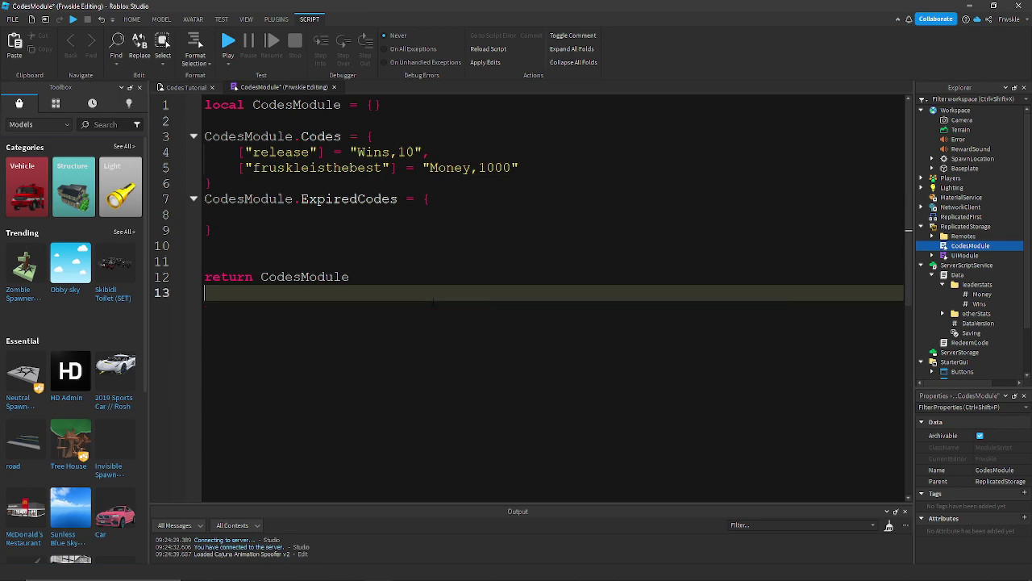
- Play-test the Codes Tutorial place, walk off the spawn, and open the Codes panel
click(189, 88)
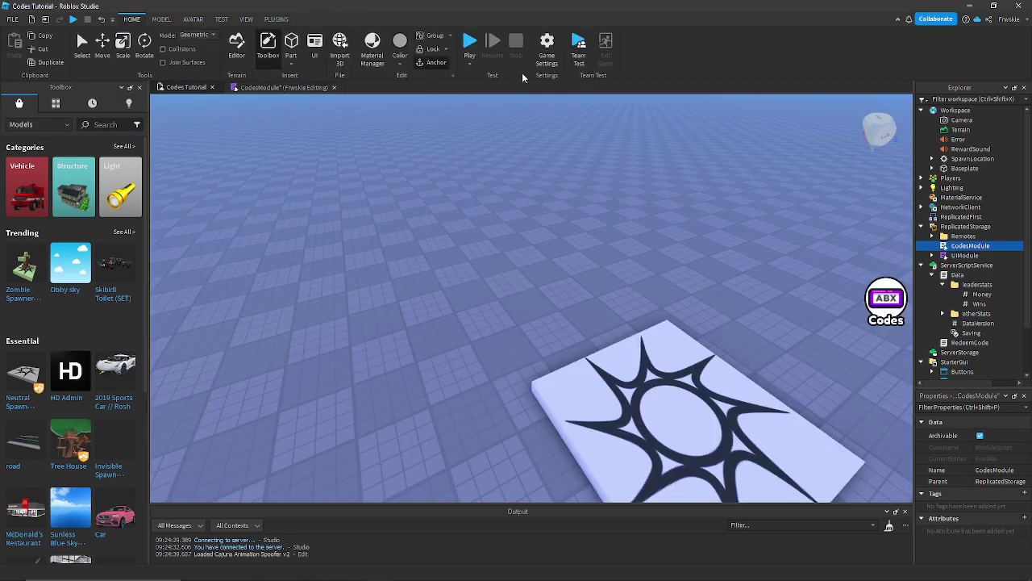
click(470, 39)
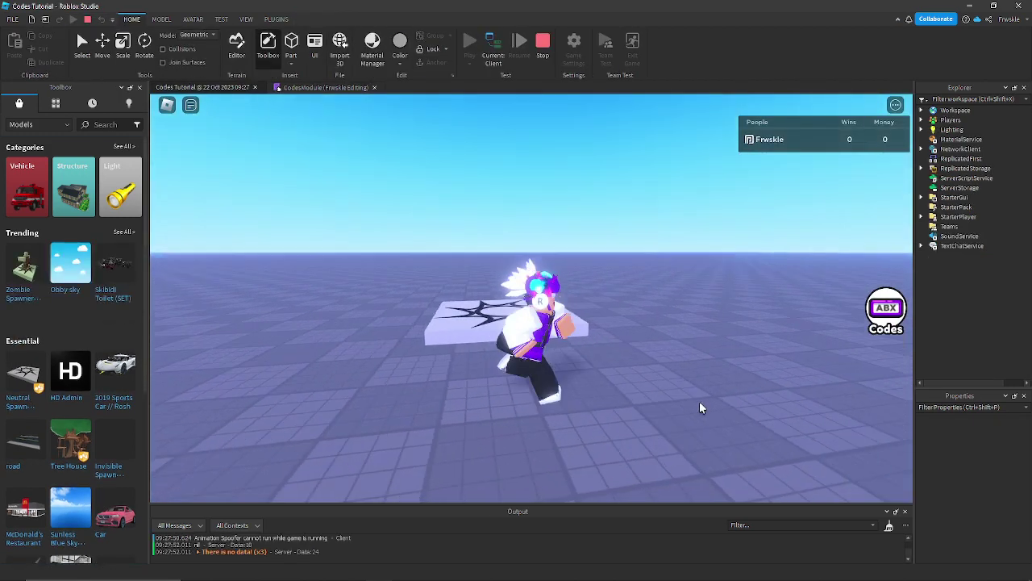
key(d)
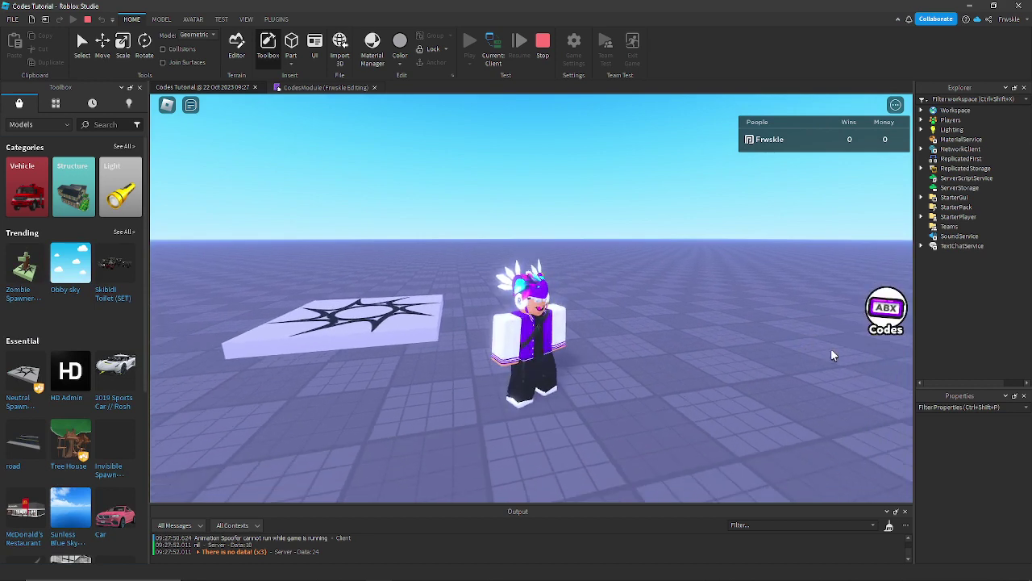
click(886, 311)
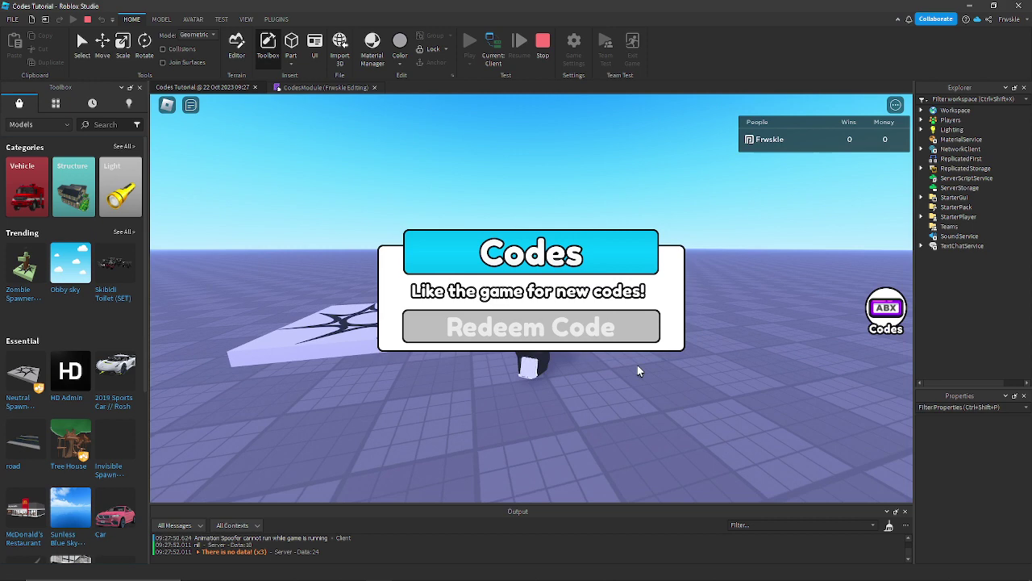
- Redeem the code 'fruskleisthebest', raising Money to 1,000
click(551, 328)
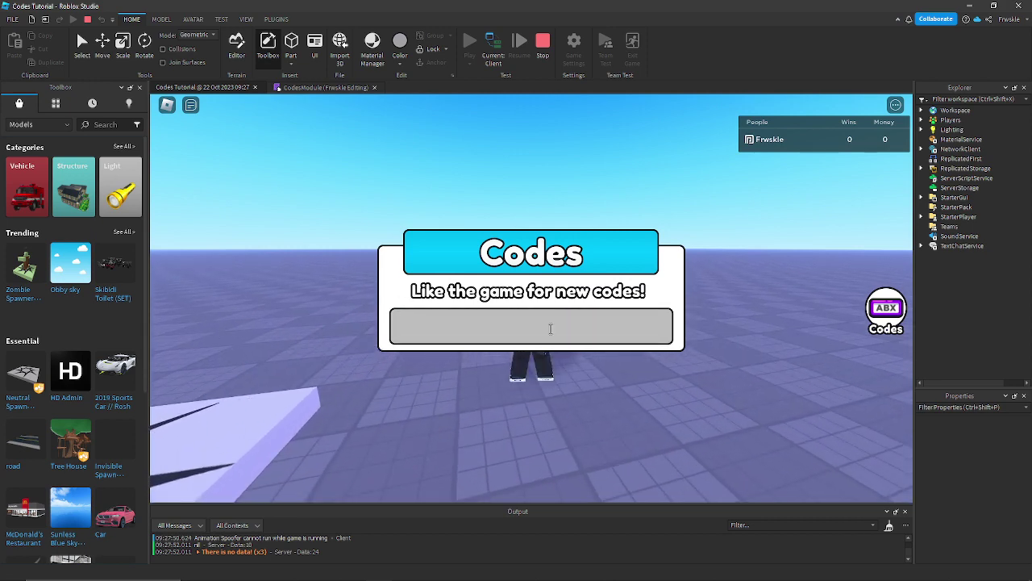
text(fruskleis)
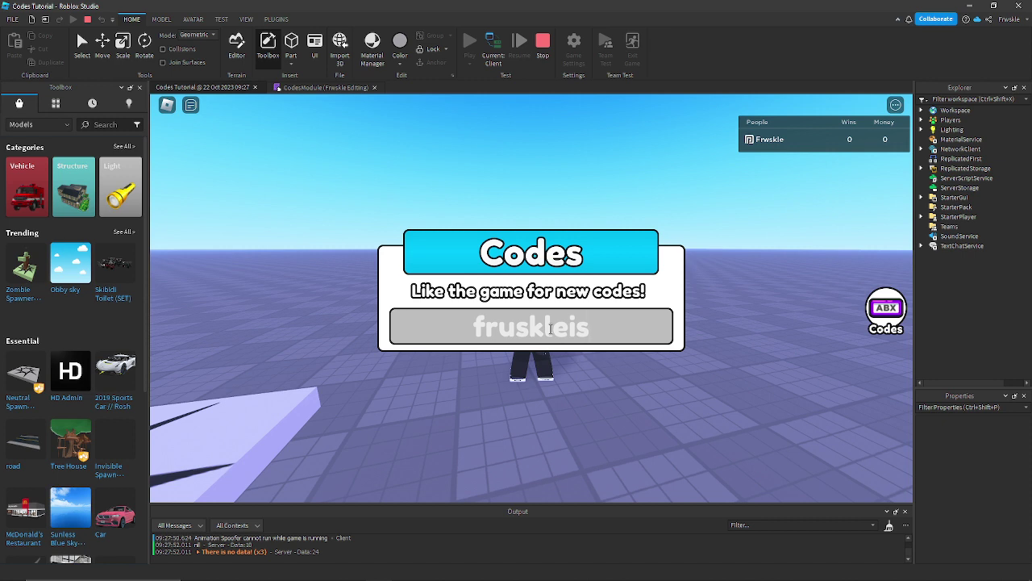
text(thebest)
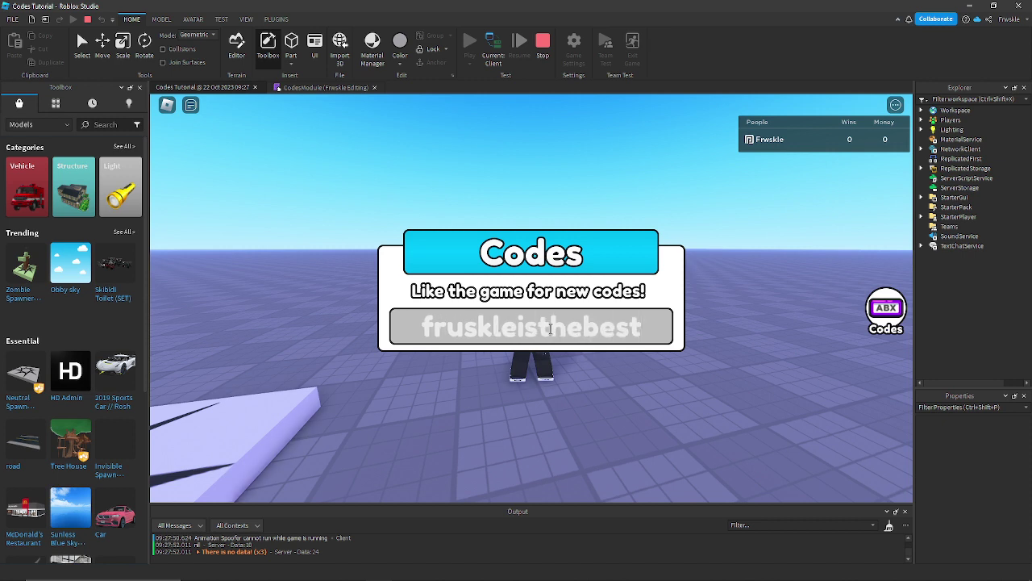
key(Return)
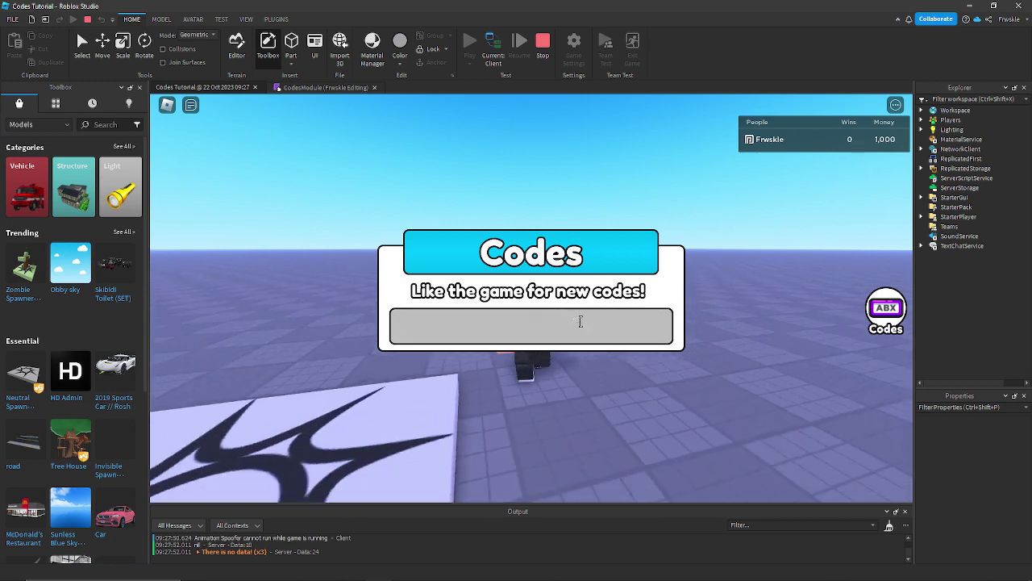
click(609, 399)
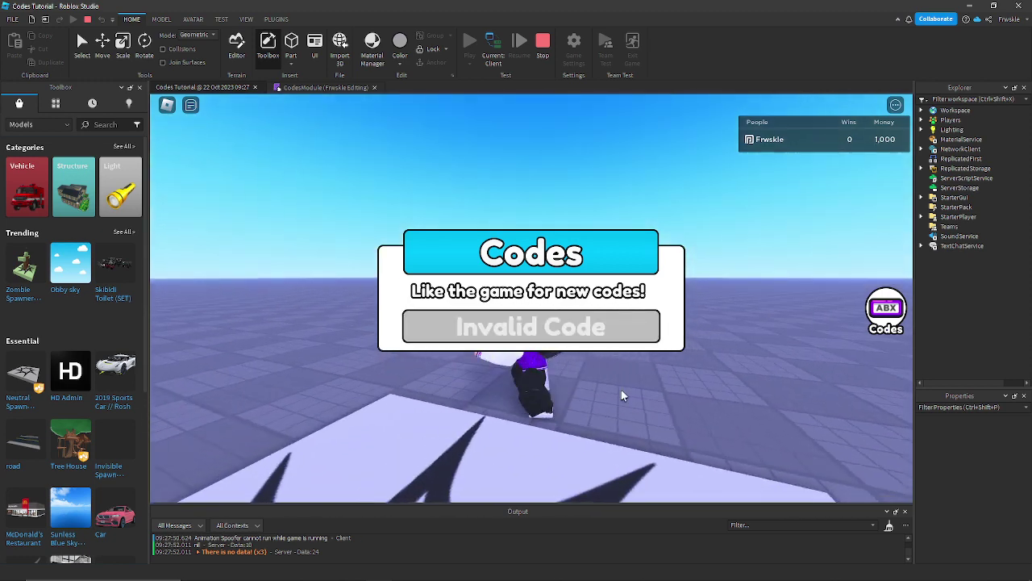
right_drag(621, 395, 685, 410)
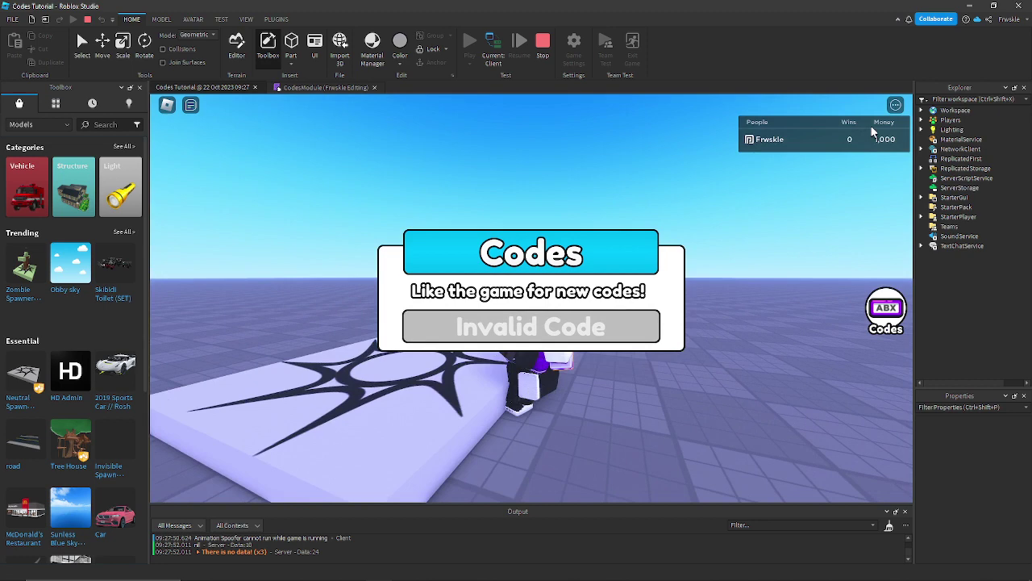
click(605, 321)
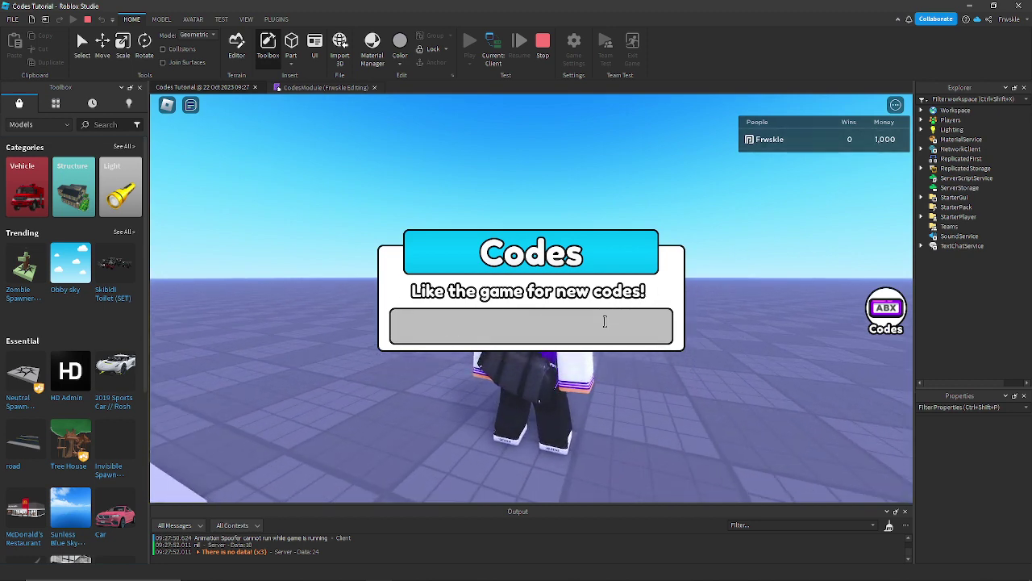
text(fruskleisth)
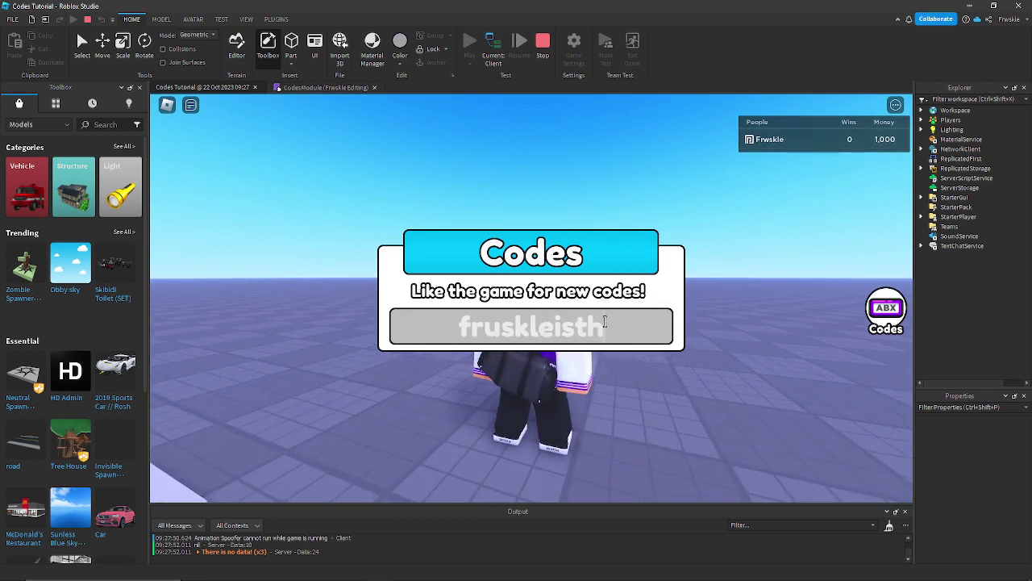
text(ebest)
key(Return)
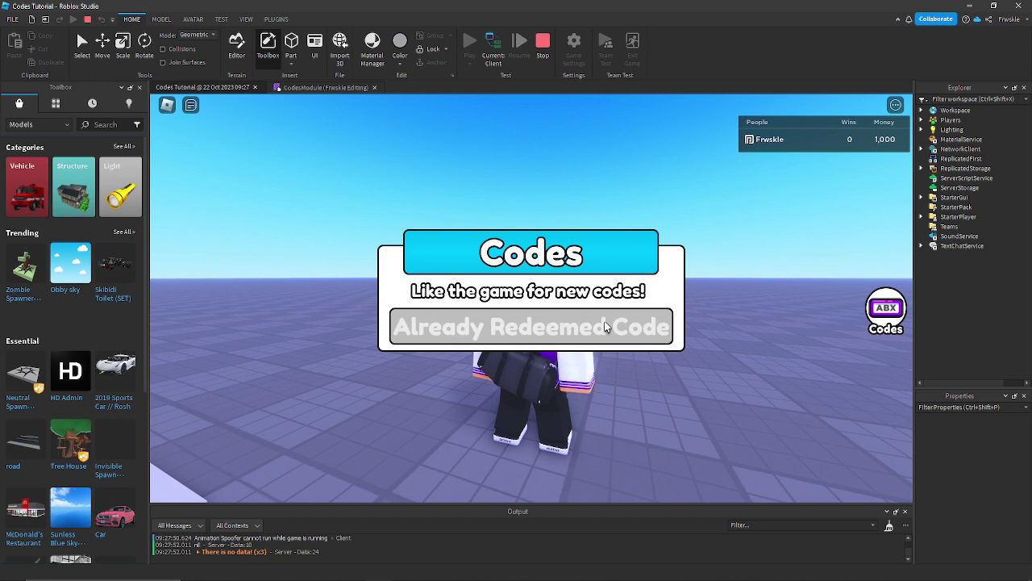
- Submit the nonsense code 'dadgadwdiauudat' and see it rejected as invalid
click(540, 331)
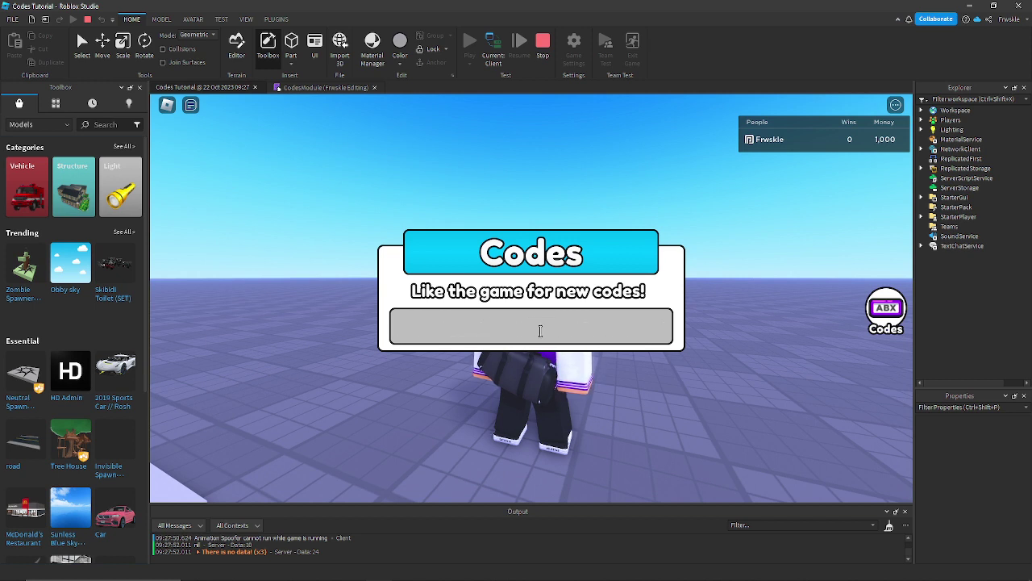
text(dadgadwdiauudat)
key(Return)
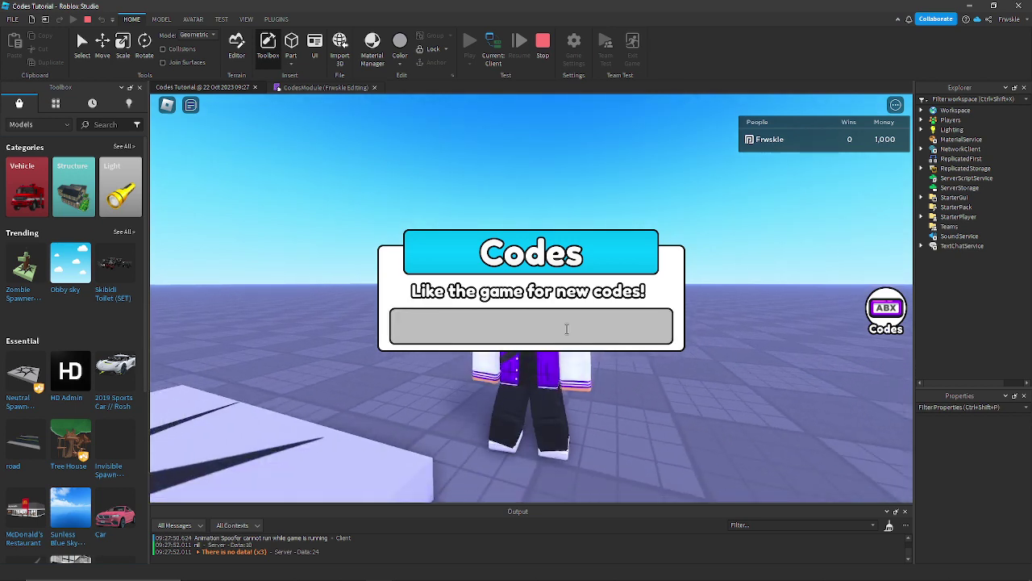
- Redeem the release code typed as 'RelEAsE', raising Wins to 10
text(Rel)
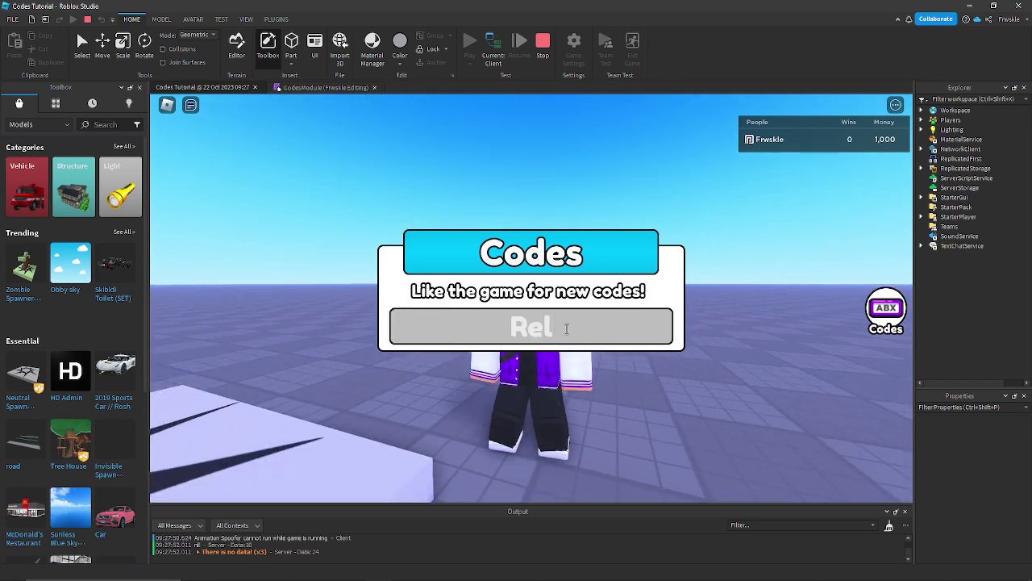
text(EE)
key(BackSpace)
text(A)
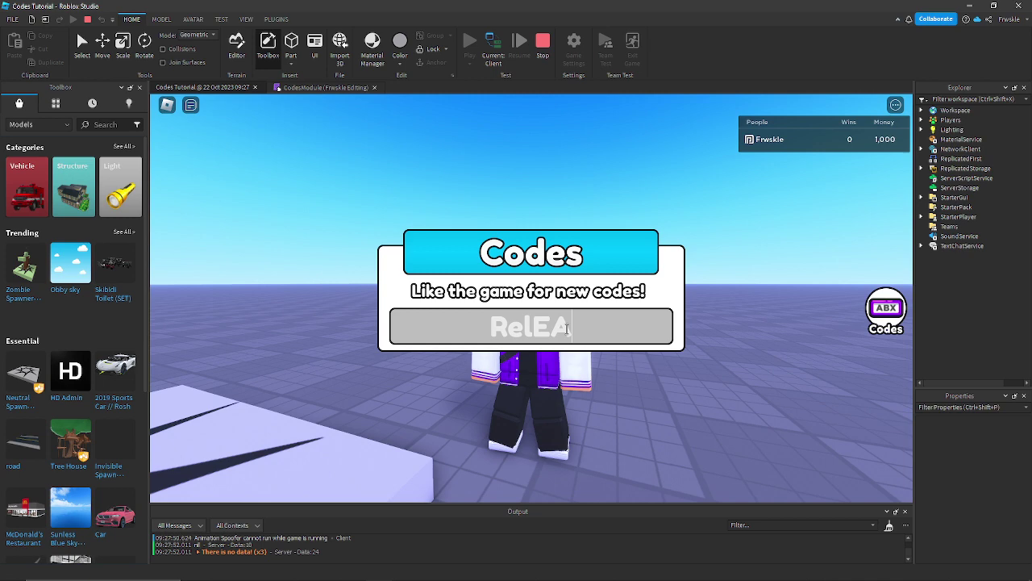
text(sE)
key(Return)
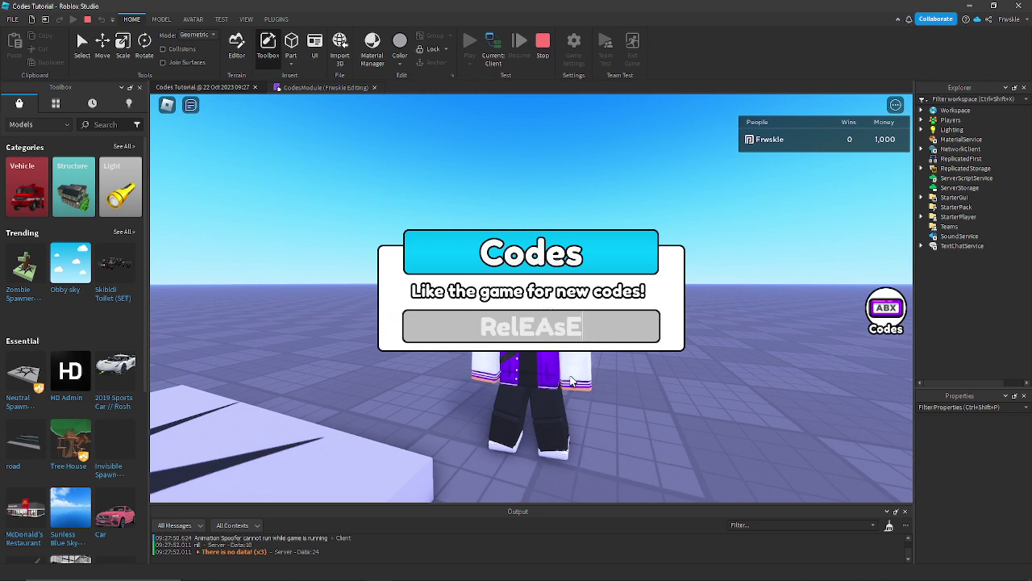
key(a)
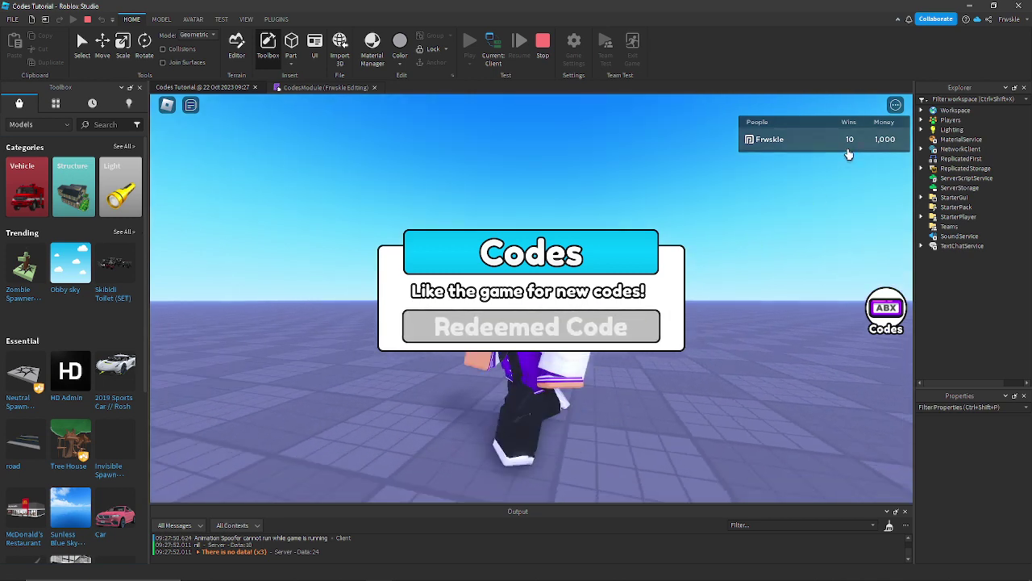
key(s)
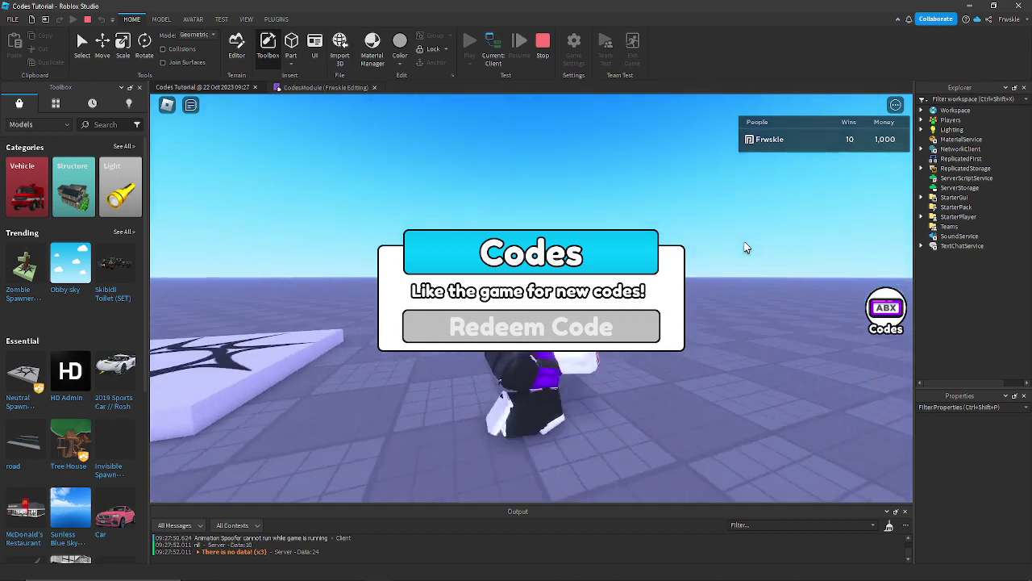
key(w)
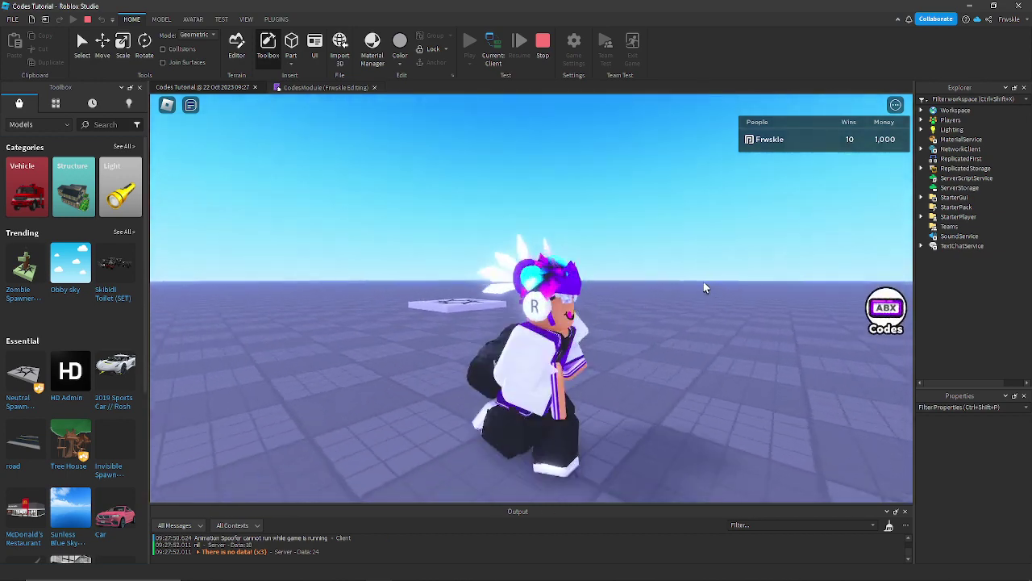
key(s)
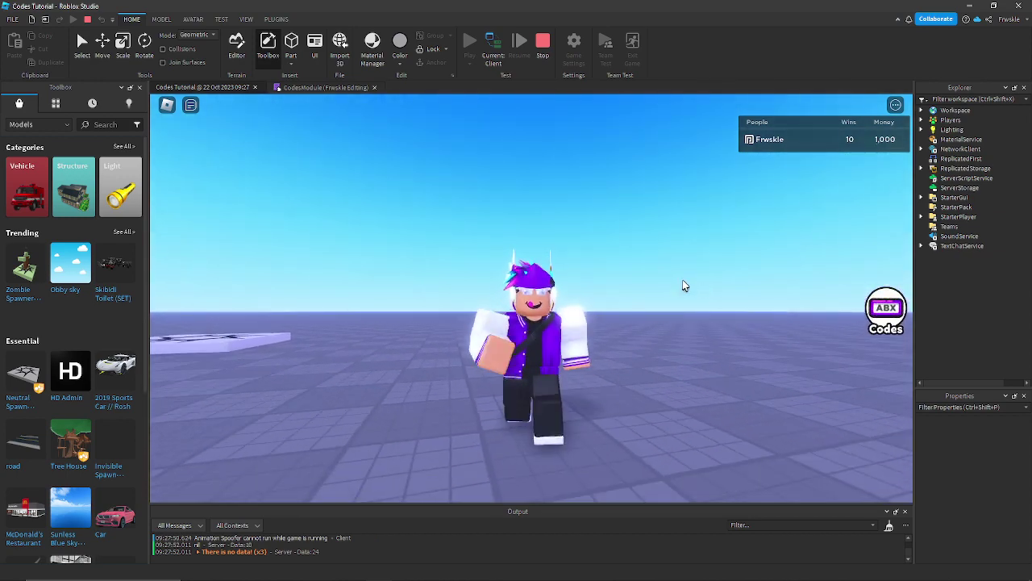
scroll(682, 284, down, 5)
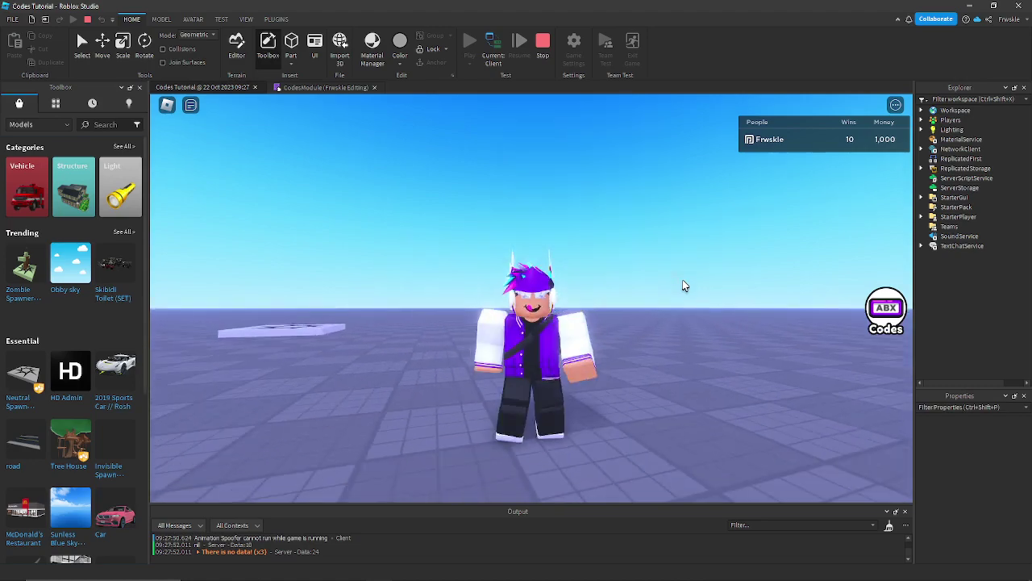
key(w)
key(s)
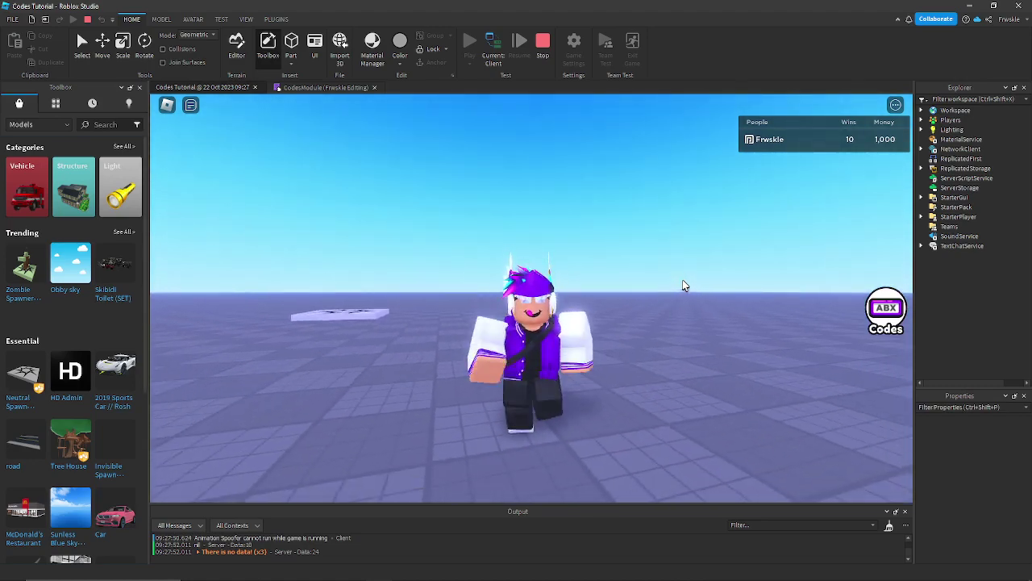
key(d)
key(s)
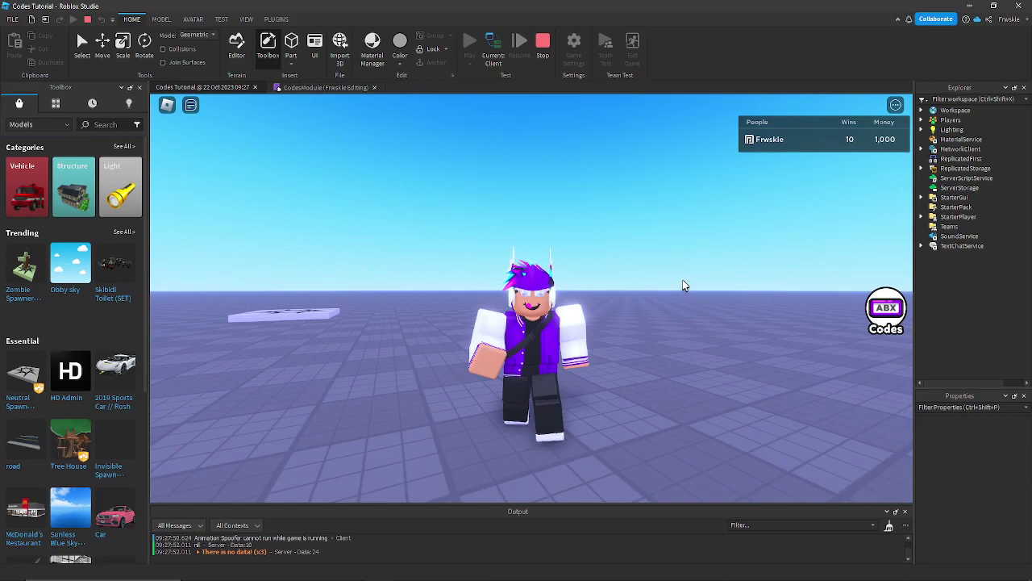